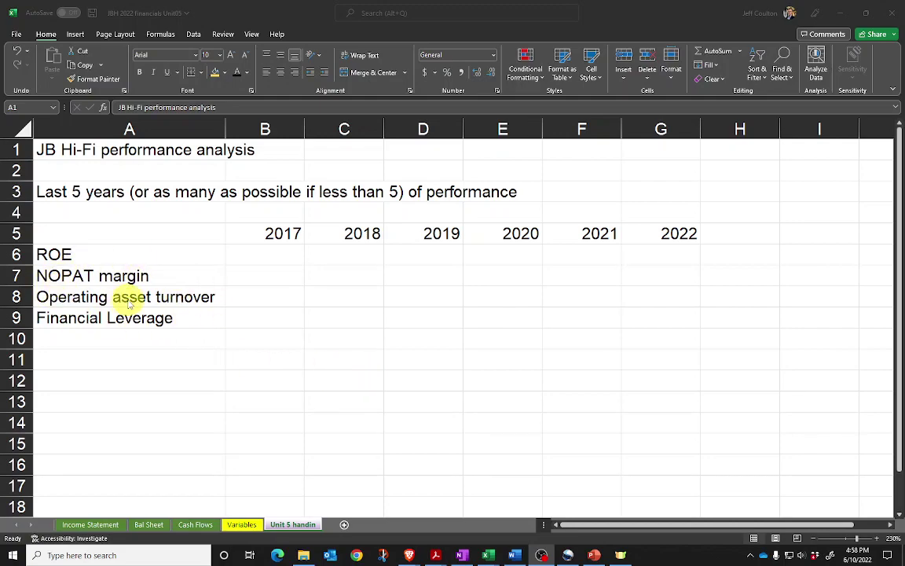
# - Hide columns B through N on the Variables sheet, leaving only the JUN '17 to JUN '22 data beside the row labels
pyautogui.click(245, 524)
pyautogui.click(245, 524)
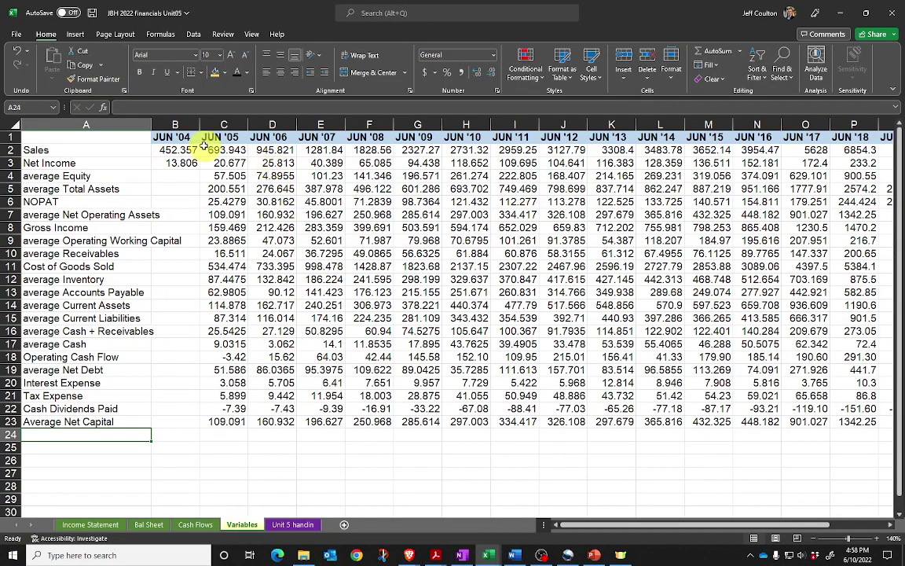
pyautogui.moveTo(179, 124); pyautogui.dragTo(753, 121)
pyautogui.rightClick(754, 123)
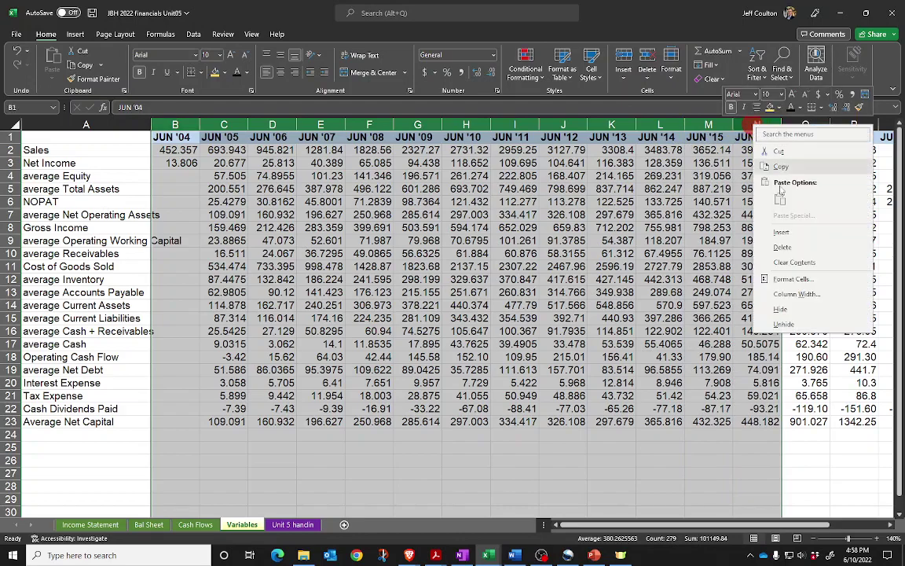
pyautogui.click(782, 308)
pyautogui.click(185, 171)
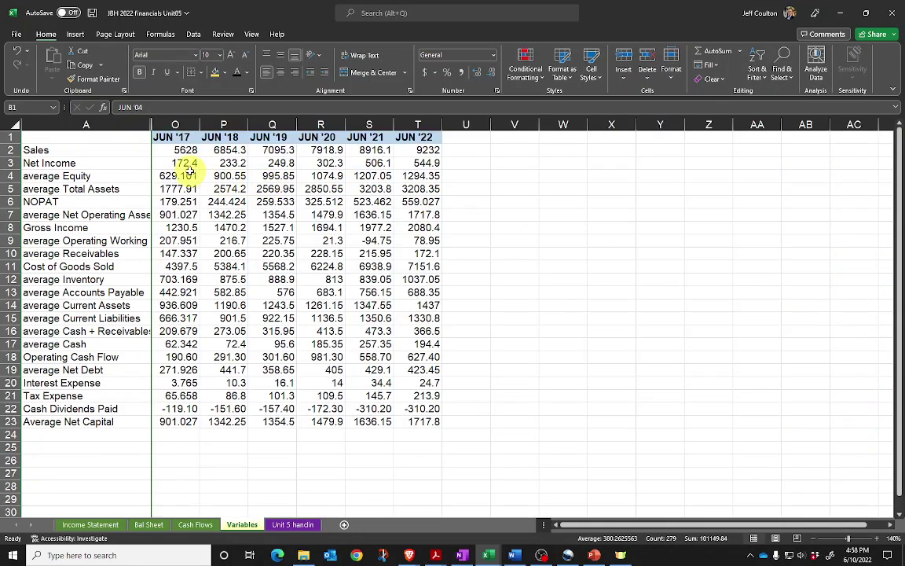
pyautogui.click(877, 539)
pyautogui.click(877, 539)
pyautogui.click(877, 539)
pyautogui.click(877, 539)
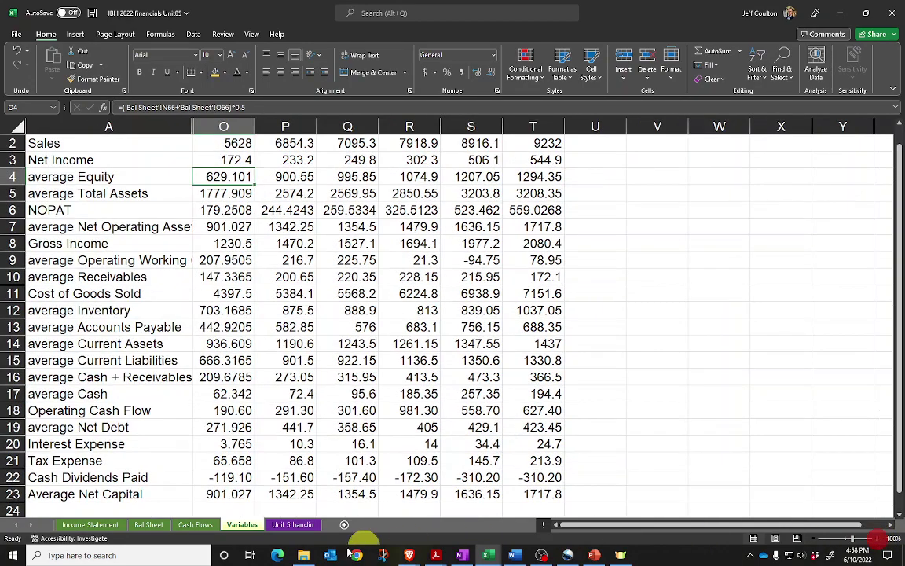
# - Calculate the 2017 ROE in B6 of the Unit 5 handin sheet as net income over average equity, =Variables!O3/Variables!O4
pyautogui.click(287, 525)
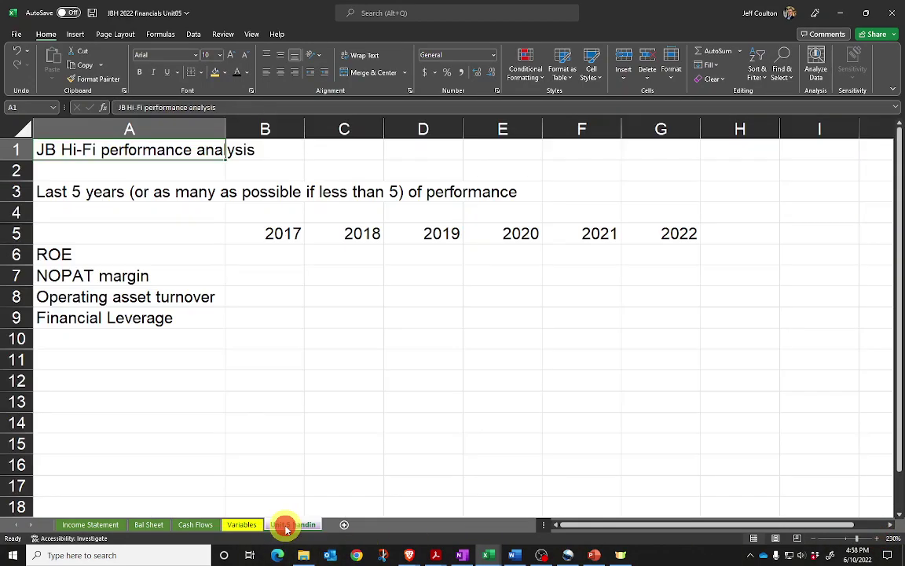
pyautogui.click(260, 253)
pyautogui.write('=')
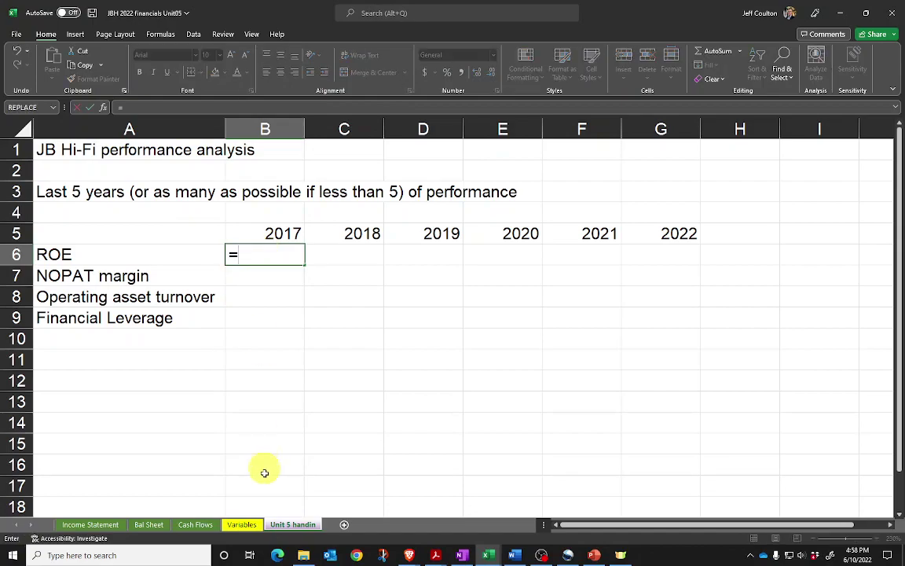
pyautogui.click(248, 526)
pyautogui.scroll(1, 235, 212)
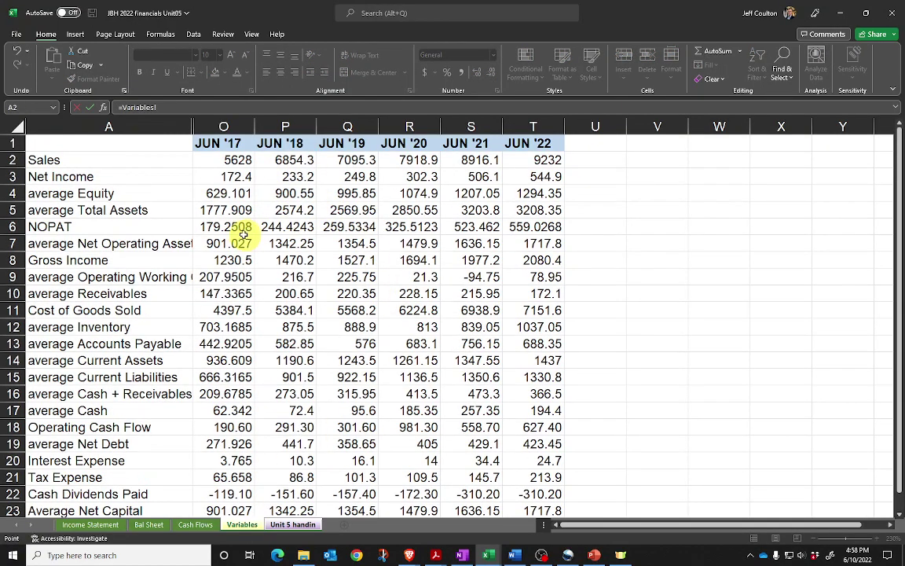
pyautogui.click(212, 176)
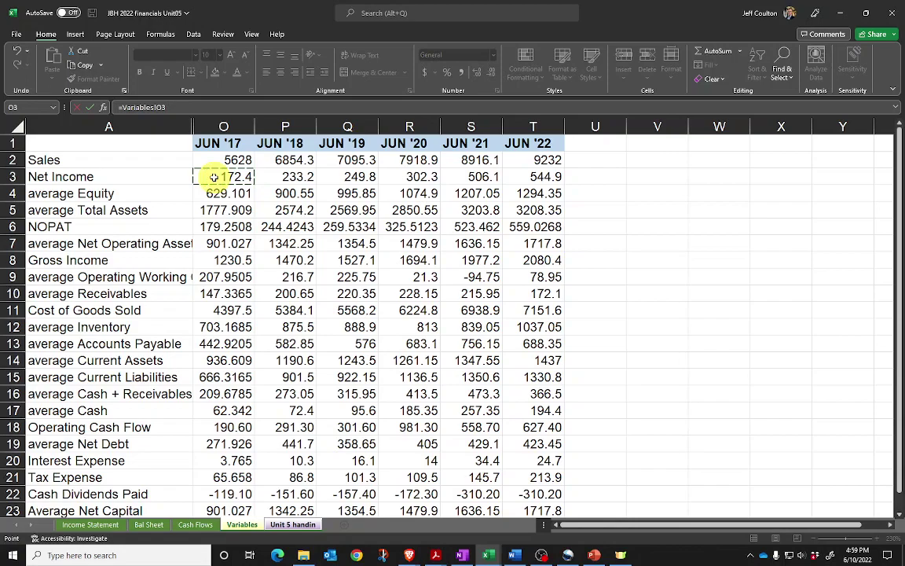
pyautogui.click(215, 193)
pyautogui.press('Return')
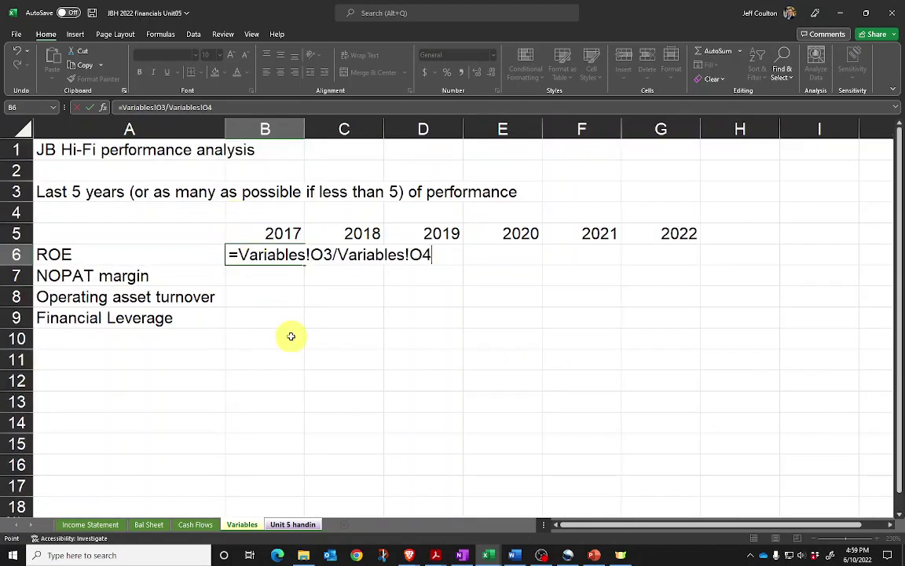
pyautogui.press('Return')
# - Format the 2017 ROE in B6 as a percentage with one decimal place
pyautogui.click(263, 256)
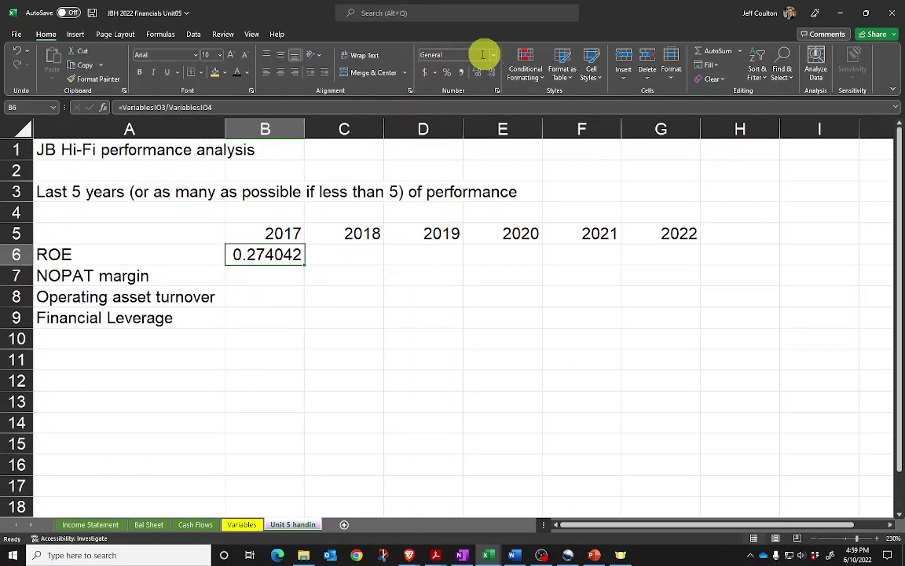
pyautogui.click(446, 74)
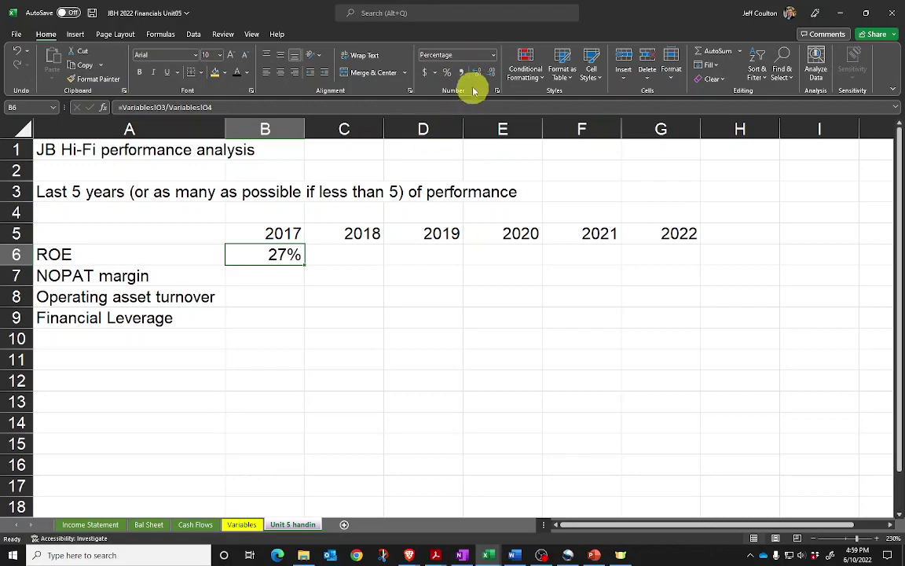
pyautogui.click(476, 73)
# - Calculate the 2017 NOPAT margin in B7 as NOPAT over sales, =Variables!O6/Variables!O2
pyautogui.click(267, 274)
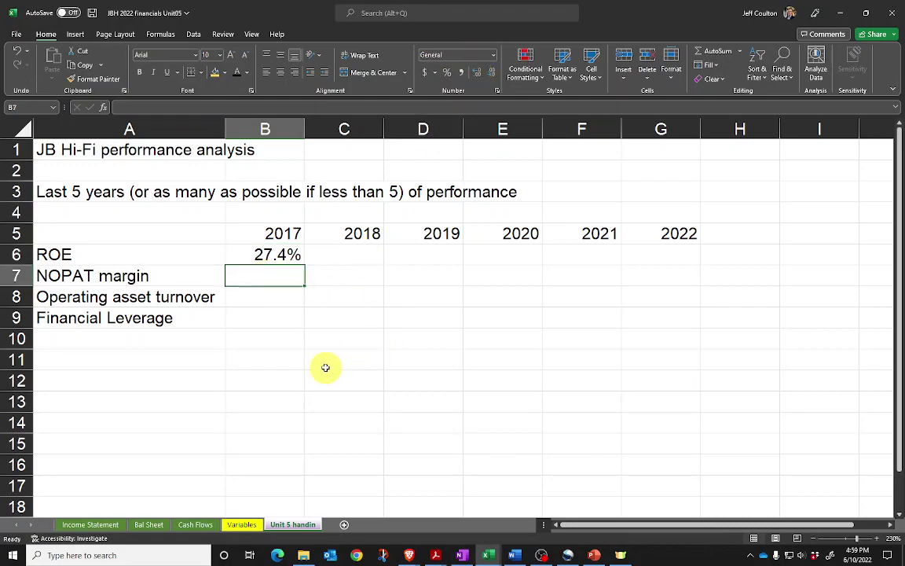
pyautogui.write('=')
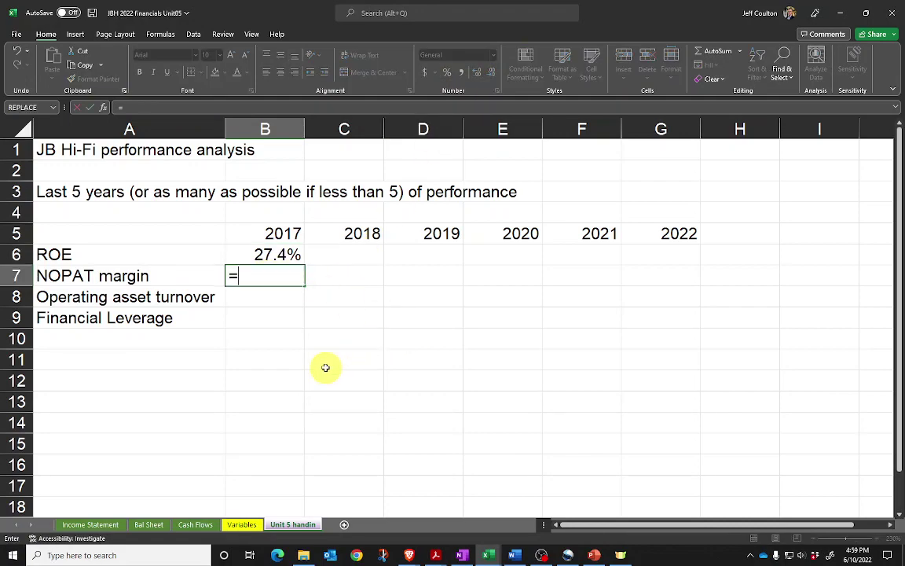
pyautogui.click(250, 526)
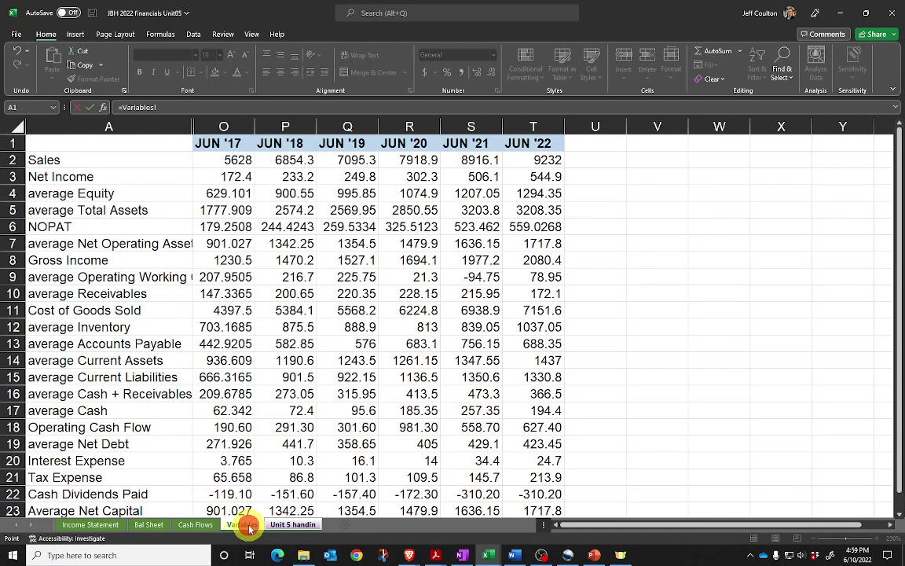
pyautogui.click(209, 229)
pyautogui.write('/')
pyautogui.click(224, 159)
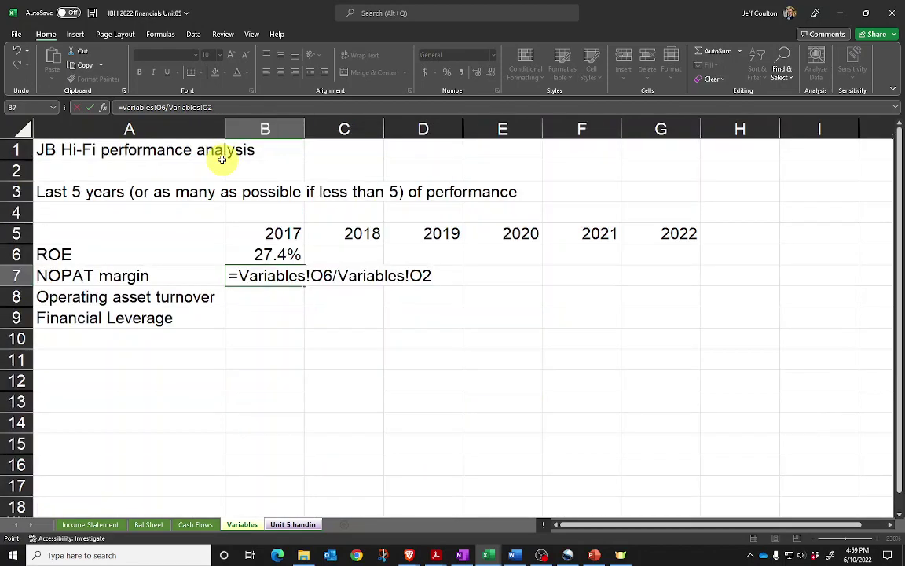
pyautogui.press('Return')
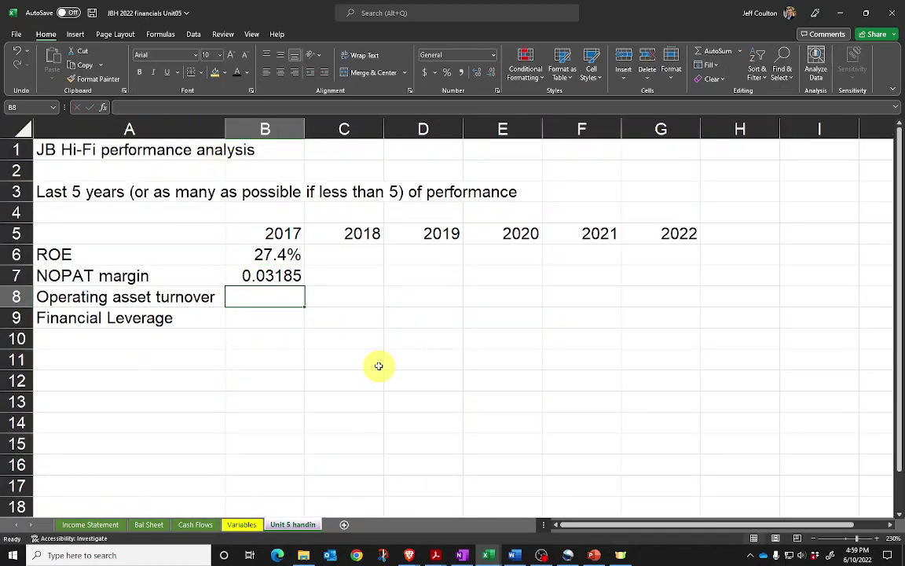
# - Format the 2017 NOPAT margin in B7 as a percentage with one decimal place
pyautogui.click(275, 275)
pyautogui.click(447, 75)
pyautogui.click(477, 73)
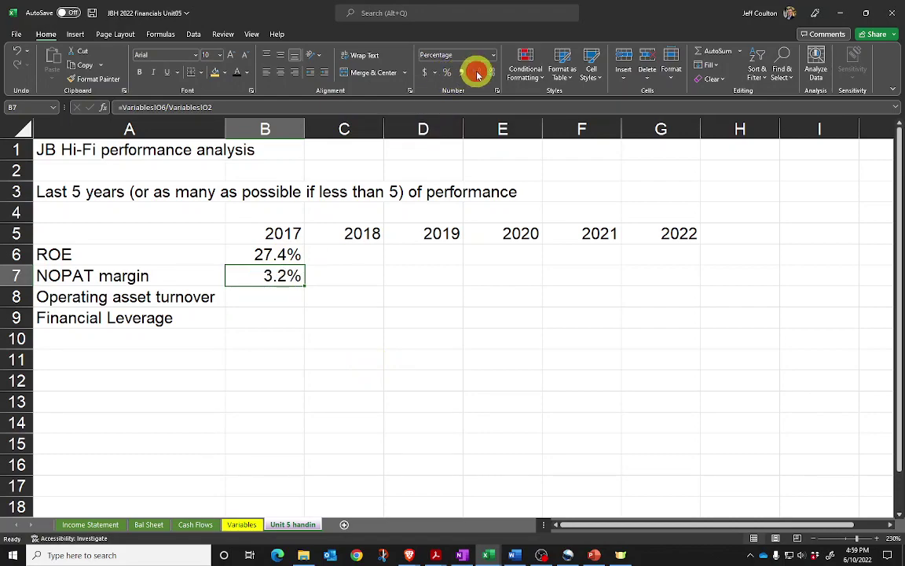
# - Calculate the 2017 operating asset turnover in B8 as sales over average net operating assets, =Variables!O2/Variables!O7
pyautogui.click(279, 299)
pyautogui.write('=')
pyautogui.click(240, 524)
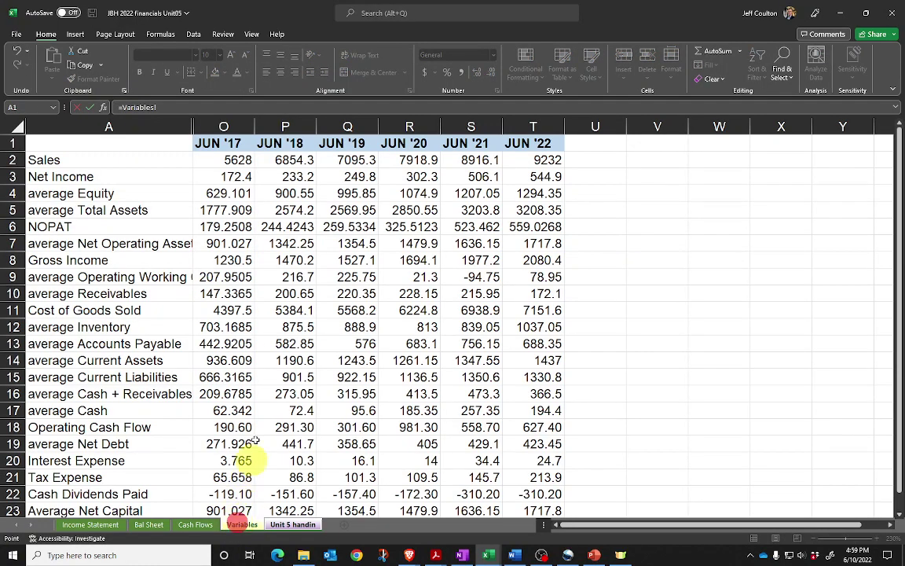
pyautogui.click(229, 160)
pyautogui.write('/')
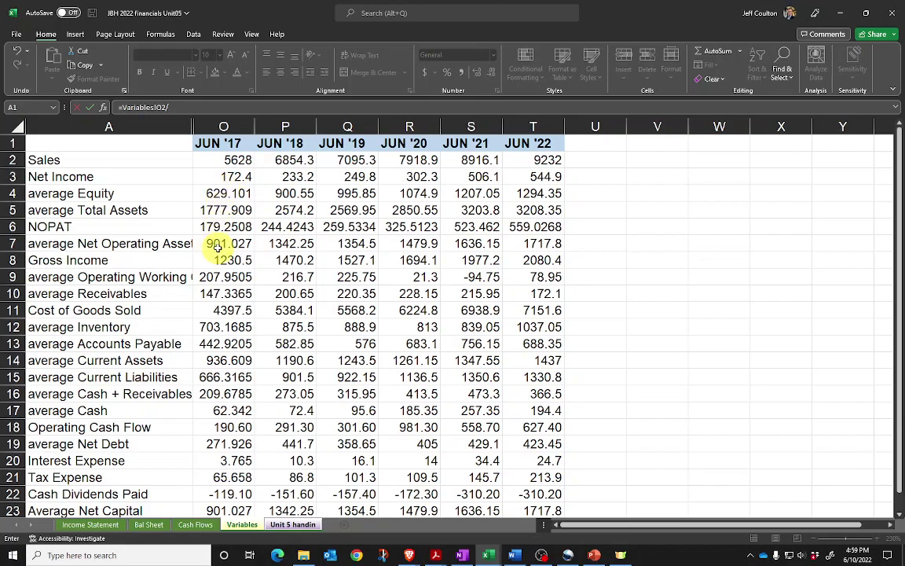
pyautogui.click(220, 244)
pyautogui.press('Return')
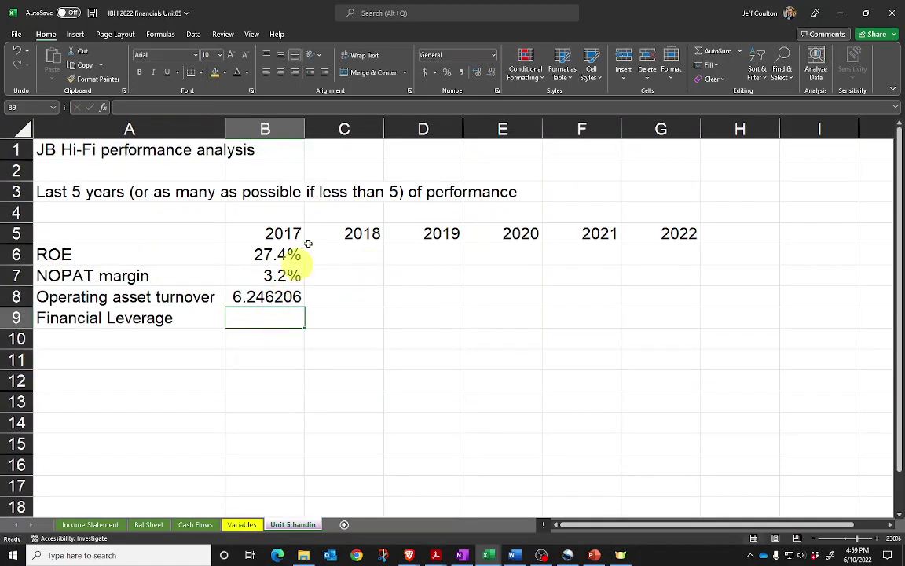
# - Reduce the 2017 operating asset turnover in B8 to one decimal place
pyautogui.click(255, 299)
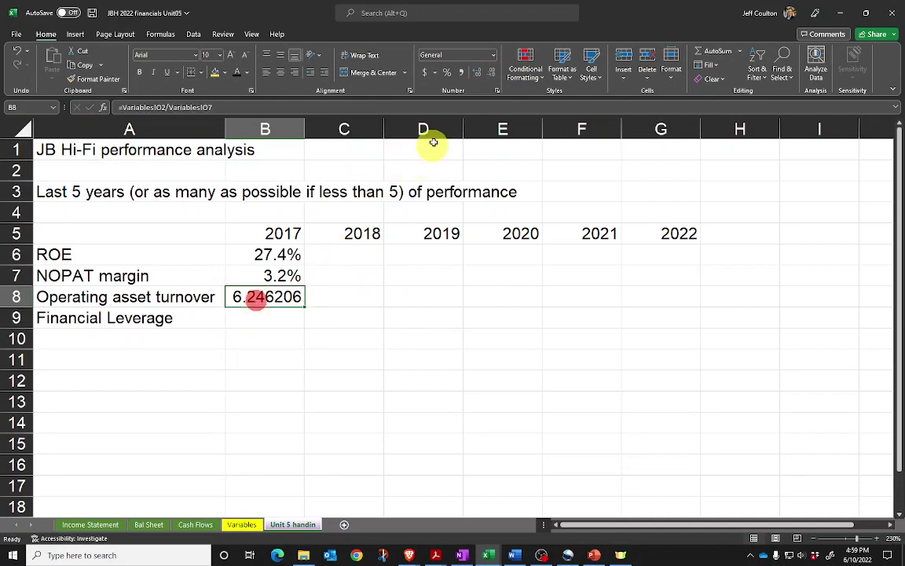
pyautogui.click(493, 73)
pyautogui.click(493, 73)
pyautogui.click(493, 73)
pyautogui.click(492, 73)
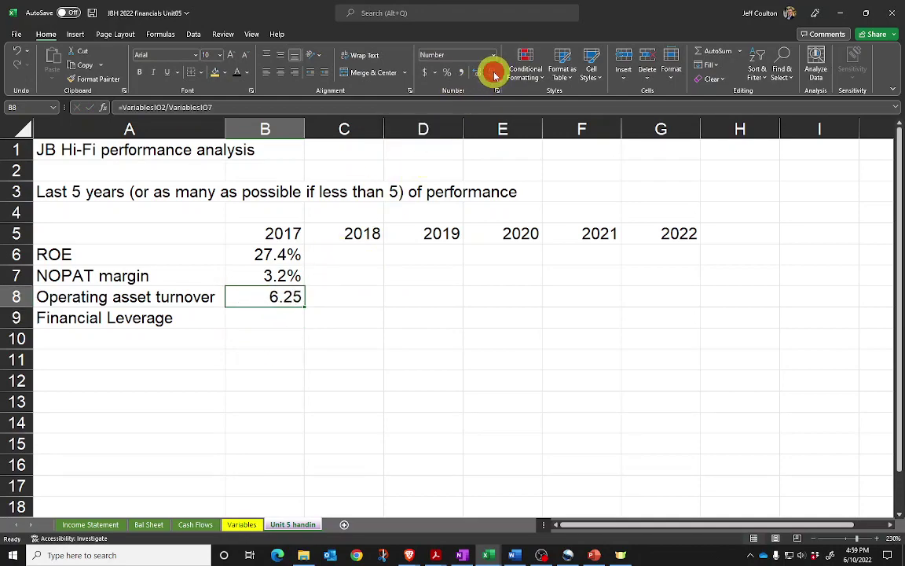
pyautogui.click(493, 73)
# - Calculate the 2017 financial leverage in B9 as average net debt over average net capital, =Variables!O19/Variables!O23
pyautogui.click(256, 318)
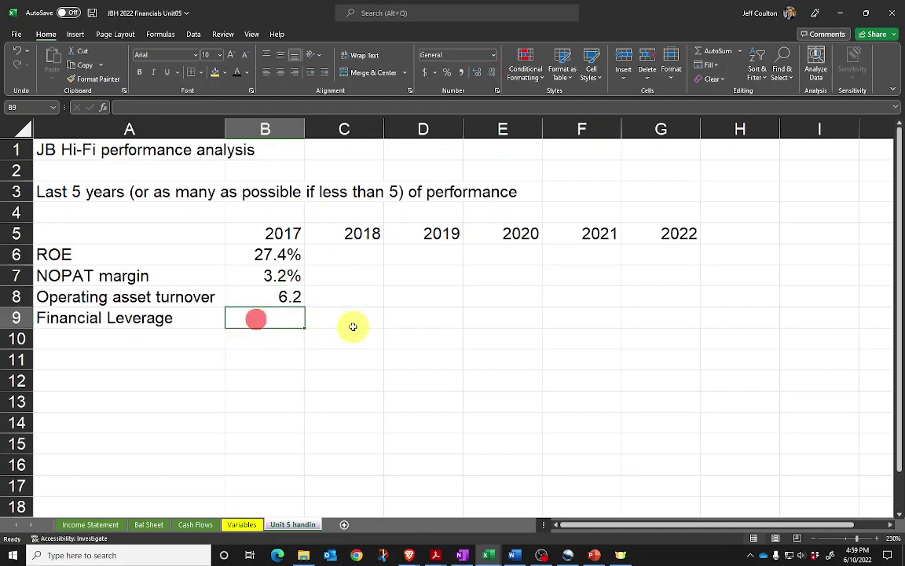
pyautogui.write('=')
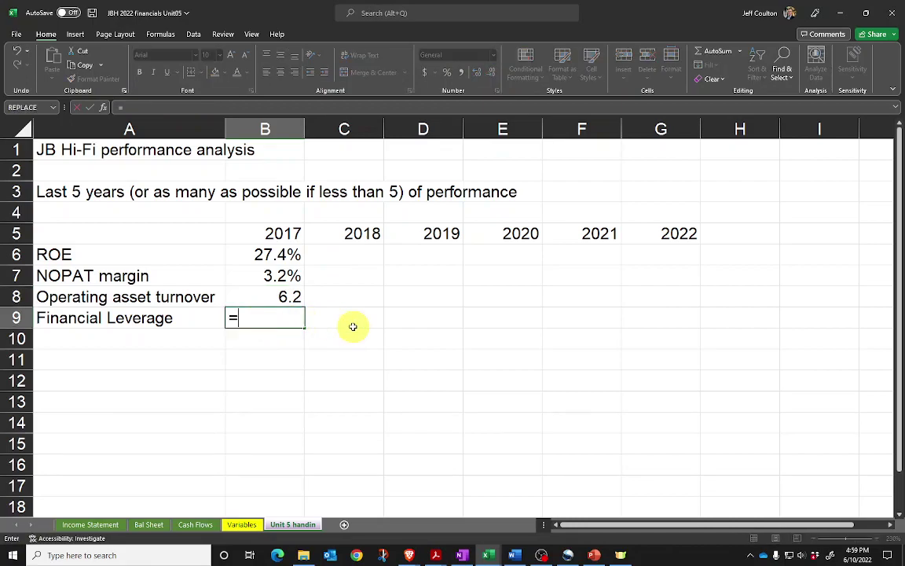
pyautogui.click(242, 524)
pyautogui.scroll(-2, 240, 345)
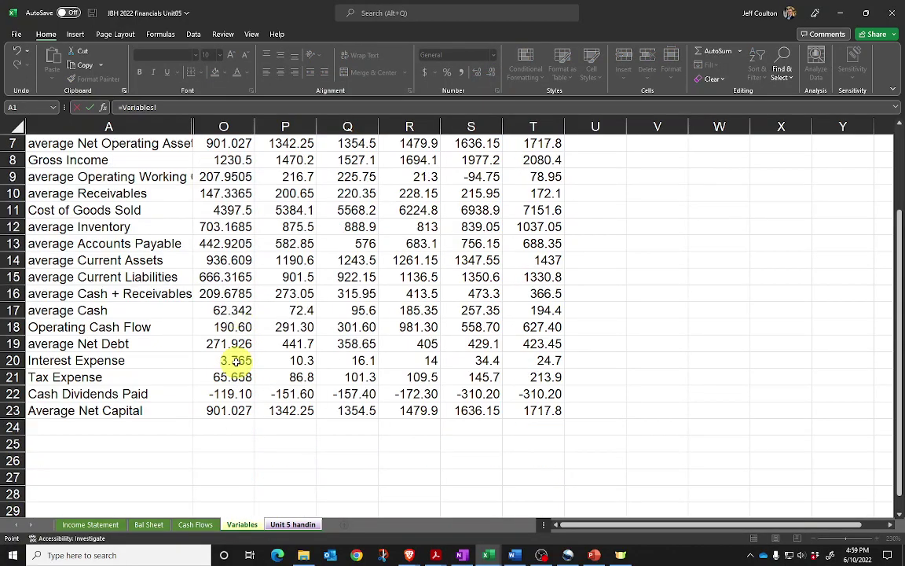
pyautogui.scroll(-3, 236, 361)
pyautogui.scroll(3, 231, 268)
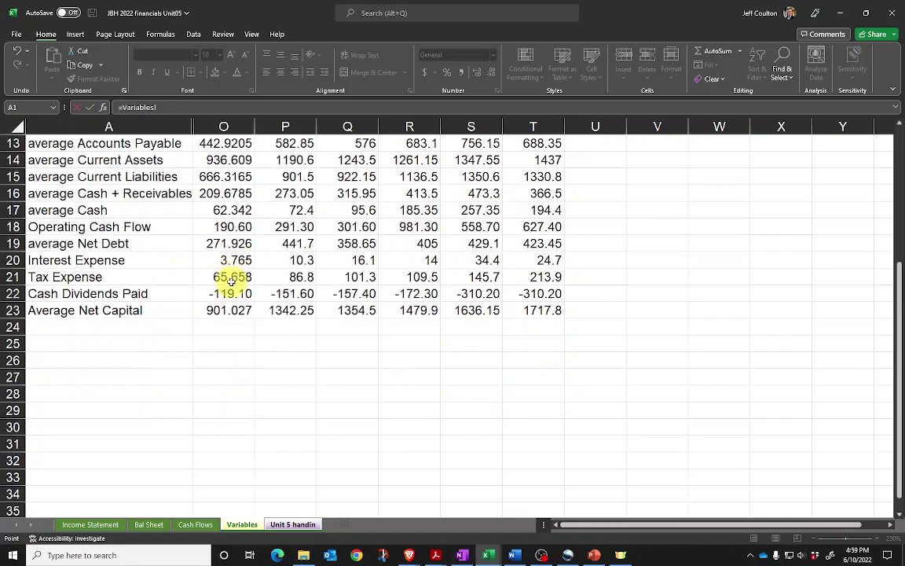
pyautogui.click(224, 244)
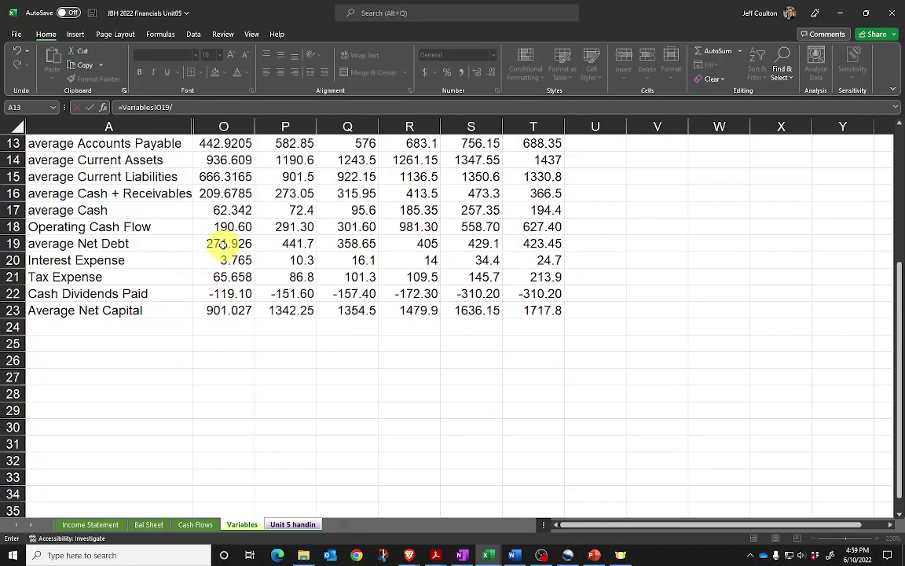
pyautogui.write('/')
pyautogui.click(236, 311)
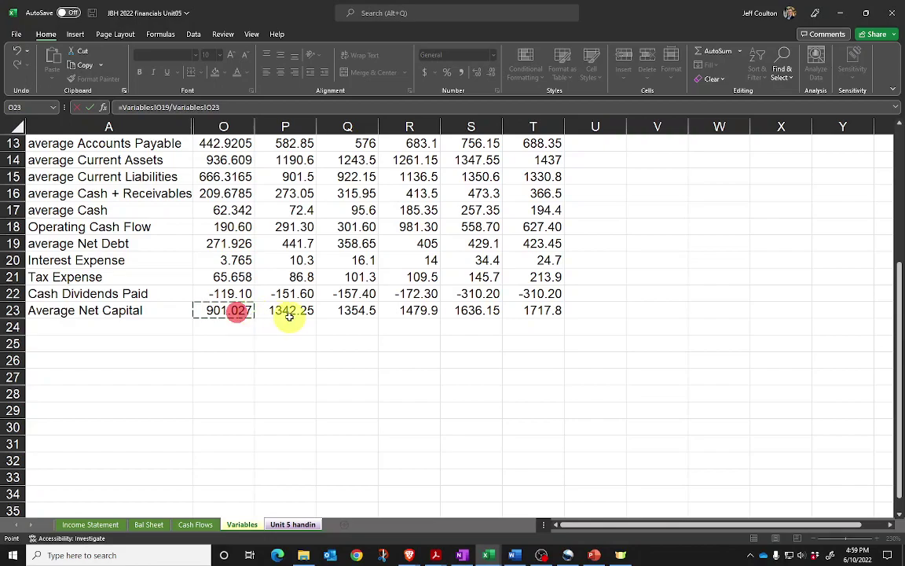
pyautogui.press('Return')
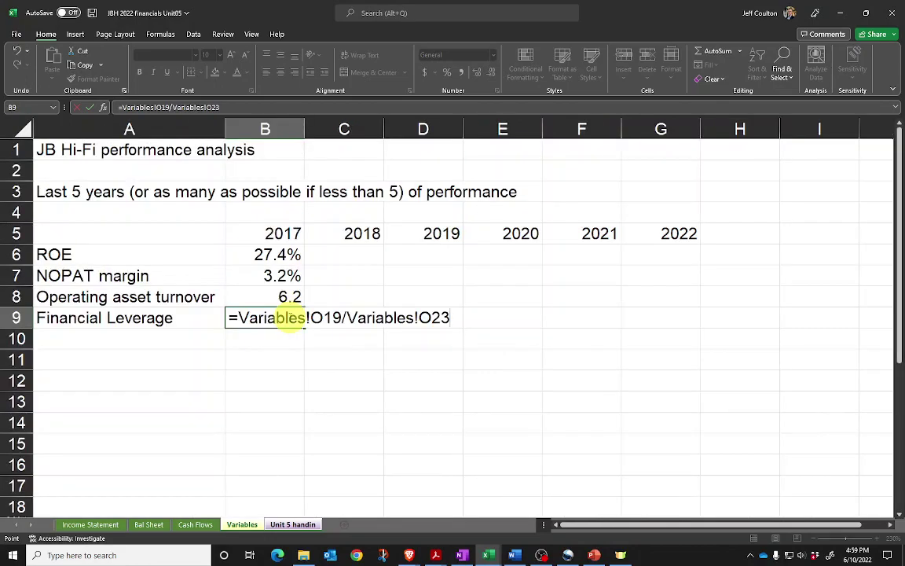
# - Reduce the 2017 financial leverage in B9 to three decimal places
pyautogui.click(272, 318)
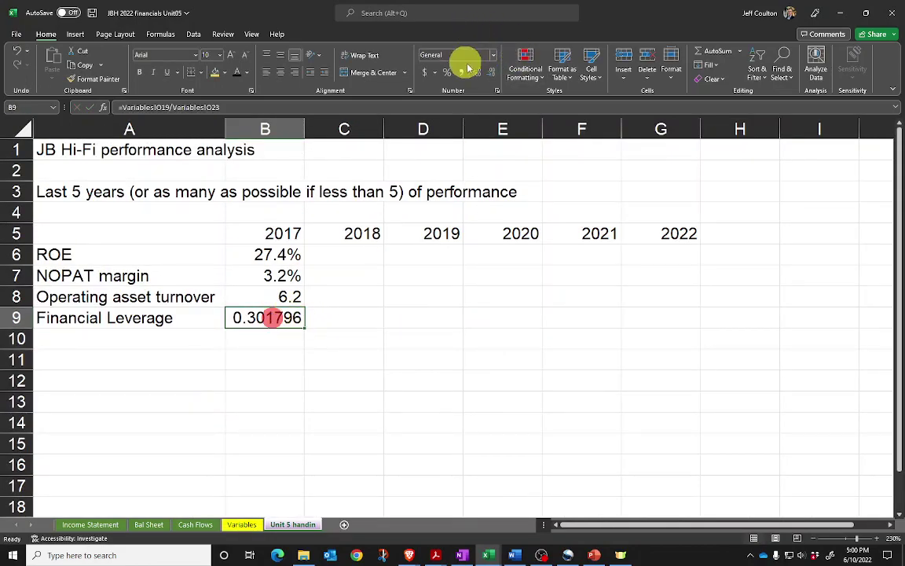
pyautogui.click(492, 73)
pyautogui.click(493, 73)
pyautogui.click(493, 73)
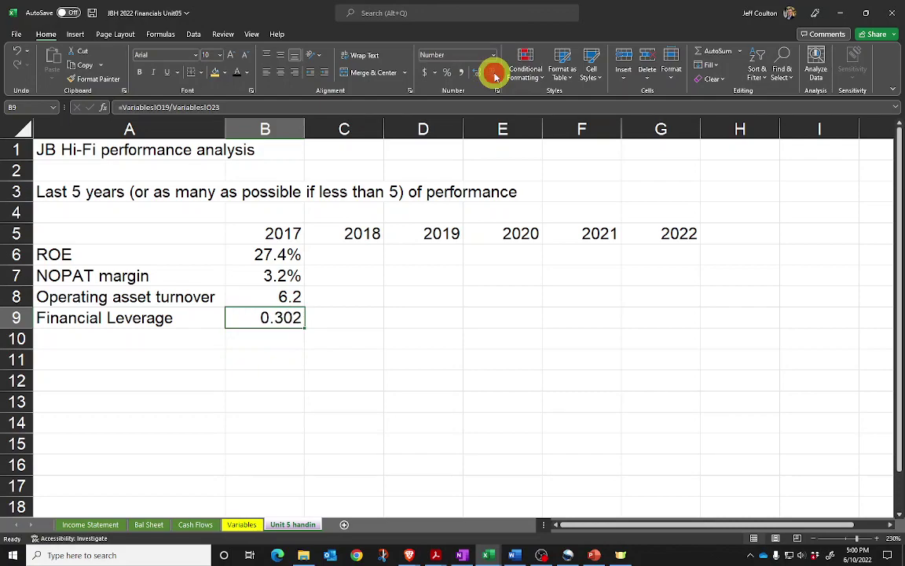
# - Fill the four 2017 ratio formulas in B6:B9 across to the 2022 column, covering B6:G9
pyautogui.moveTo(271, 254); pyautogui.dragTo(667, 311)
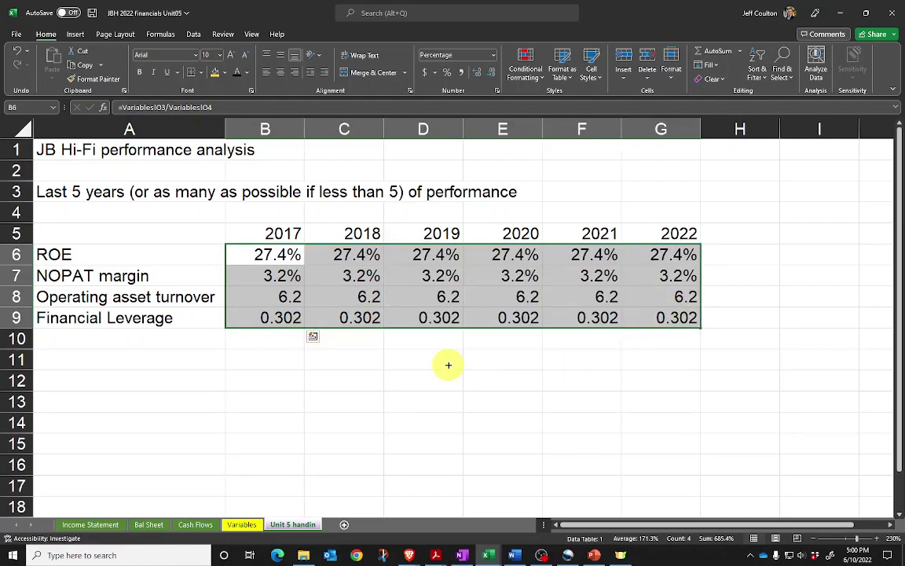
pyautogui.click(323, 305)
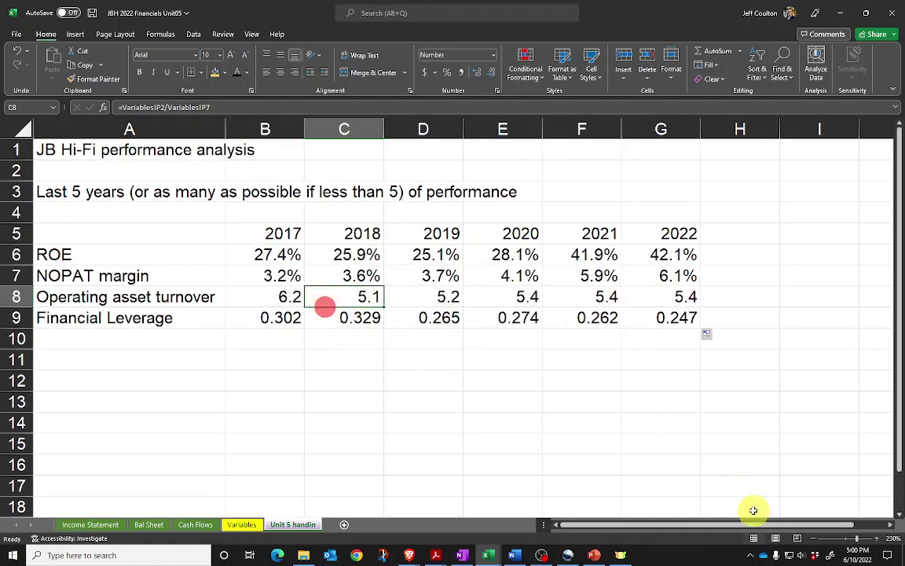
# - Start inserting a combo chart from the ratio labels and 2017 to 2022 values in A6:G9
pyautogui.click(814, 539)
pyautogui.click(813, 539)
pyautogui.click(813, 539)
pyautogui.click(814, 540)
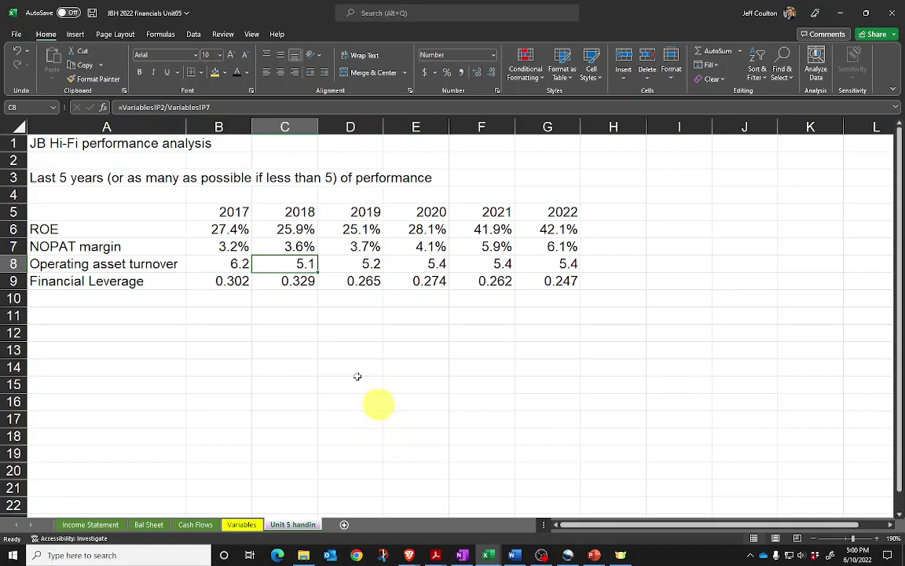
pyautogui.moveTo(47, 228); pyautogui.dragTo(556, 277)
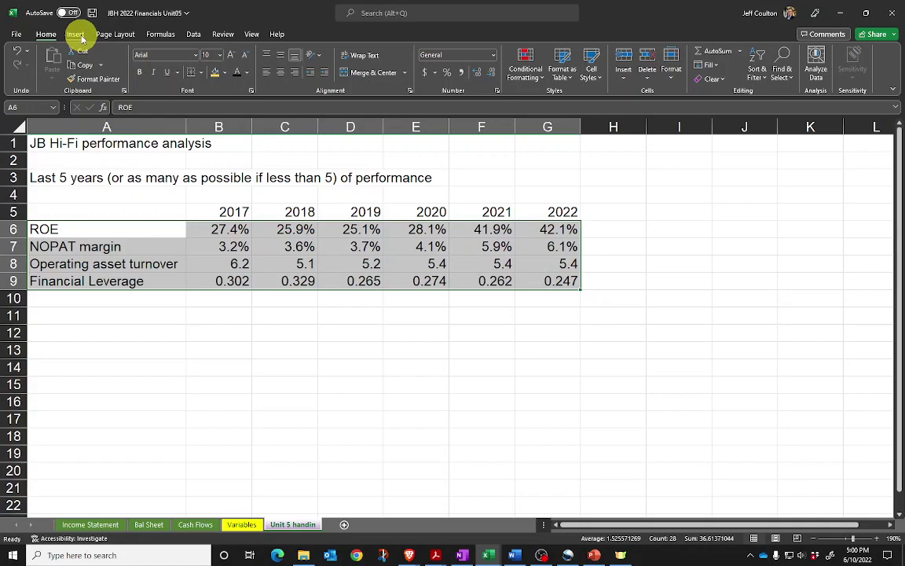
pyautogui.click(76, 34)
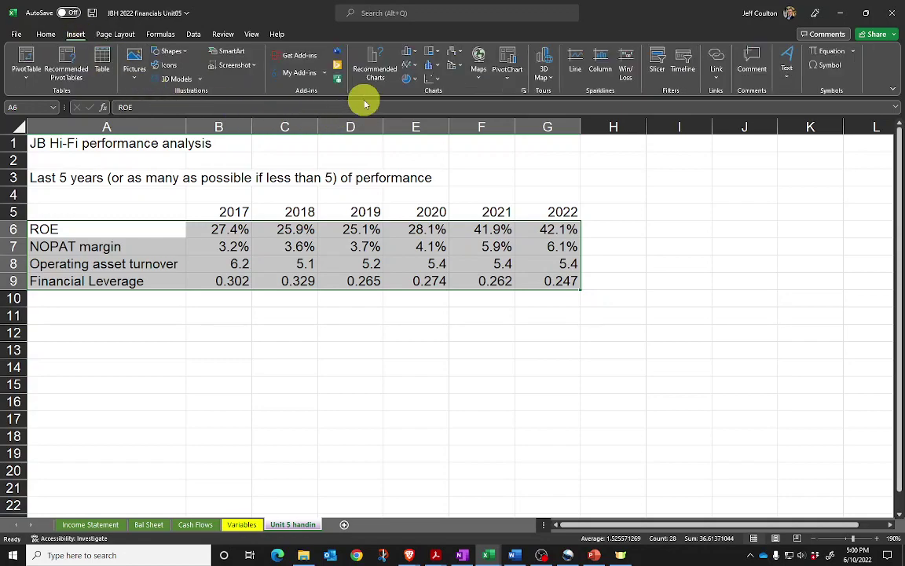
pyautogui.click(375, 75)
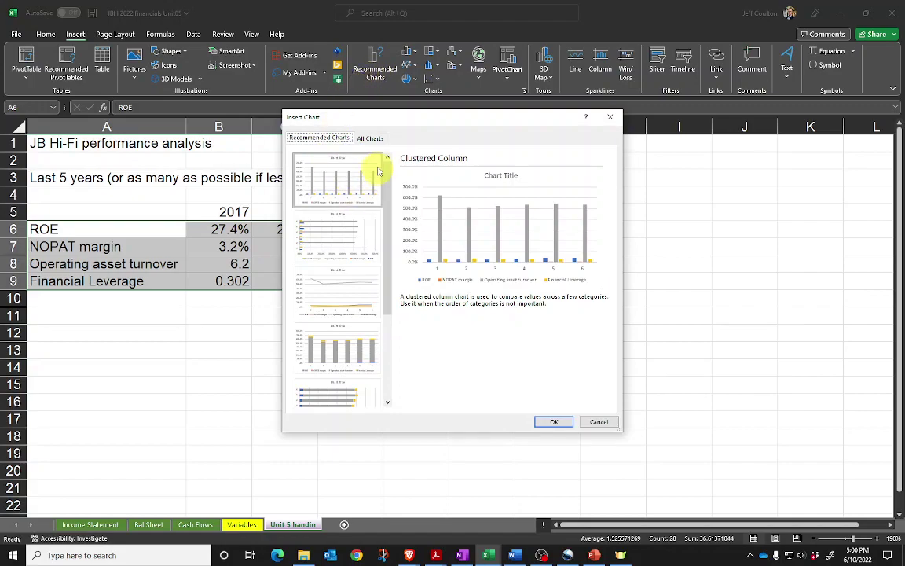
pyautogui.click(368, 140)
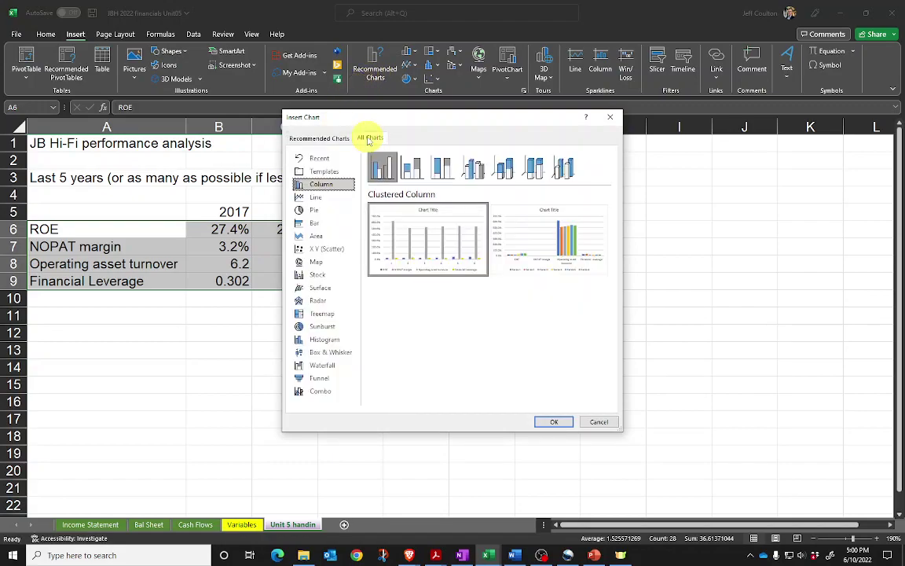
pyautogui.click(319, 393)
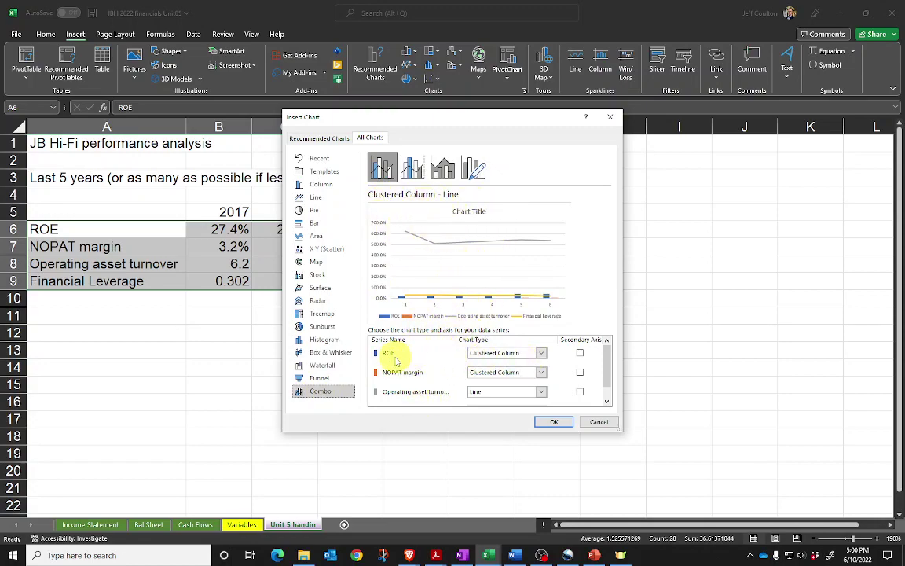
# - Create the combo chart with NOPAT margin as a line and operating asset turnover on the secondary axis
pyautogui.click(542, 372)
pyautogui.click(481, 262)
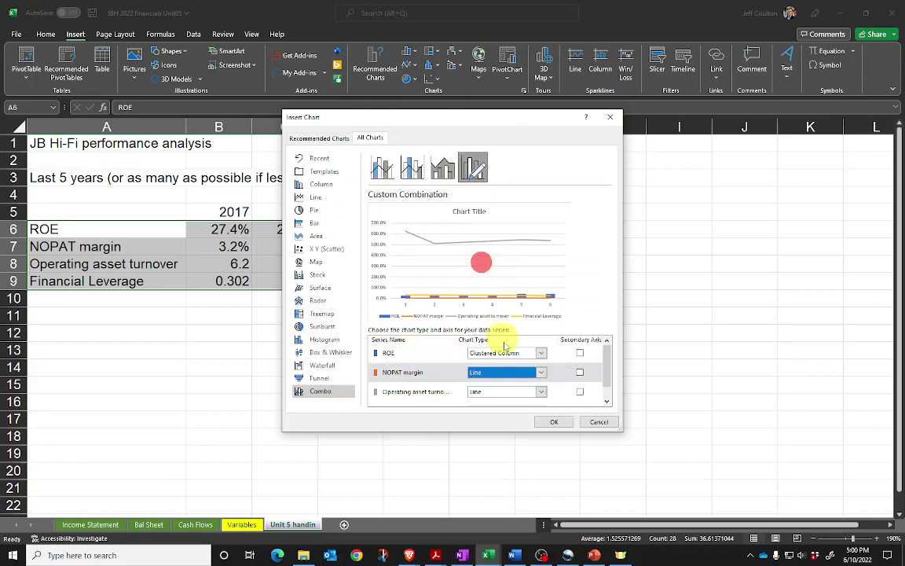
pyautogui.scroll(1, 519, 395)
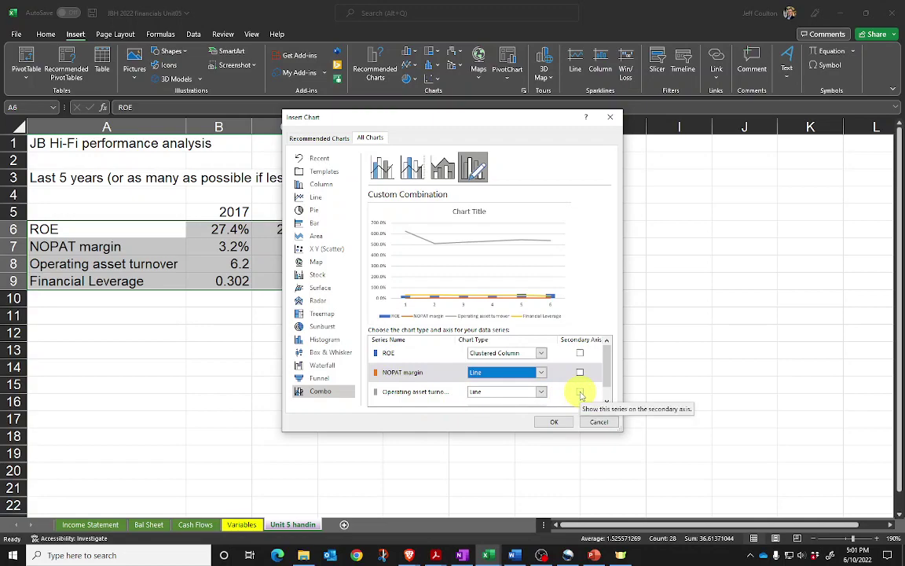
pyautogui.click(580, 392)
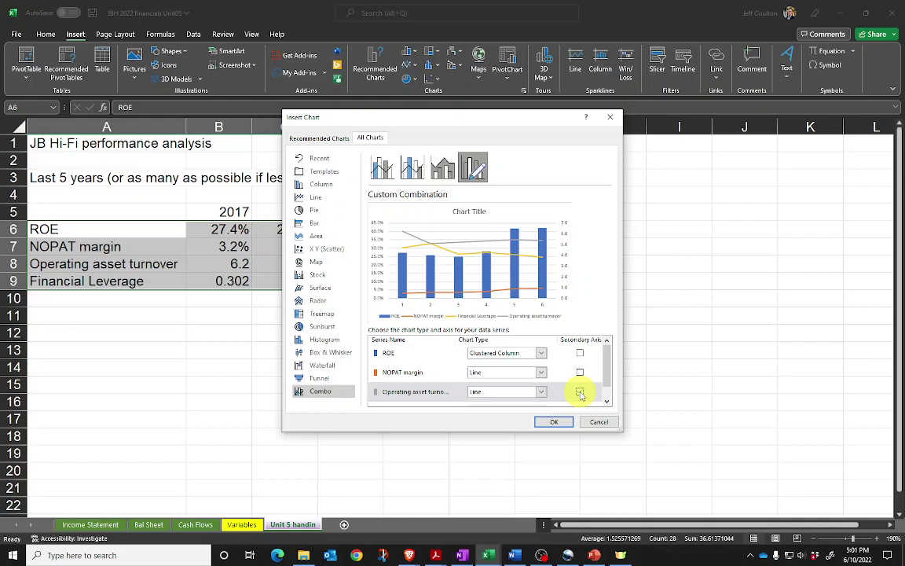
pyautogui.click(552, 422)
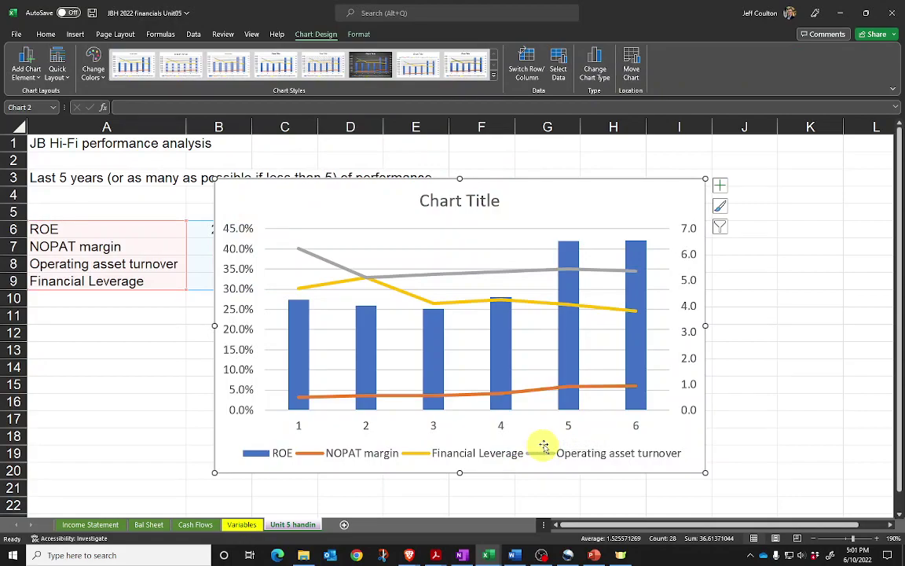
# - Move the chart down and slightly right so the year headings and the ROE and NOPAT margin rows are uncovered
pyautogui.scroll(-1, 568, 418)
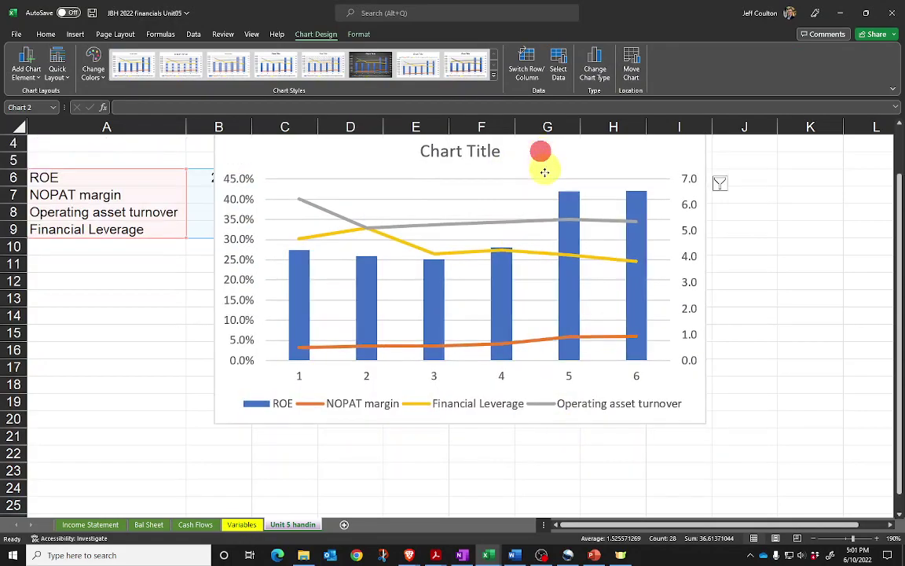
pyautogui.moveTo(545, 175); pyautogui.dragTo(578, 234)
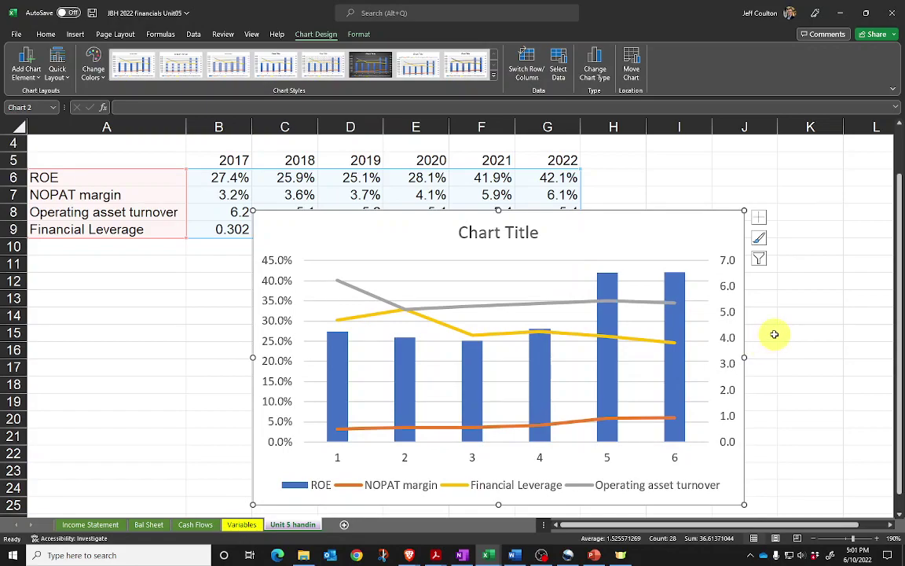
# - Replace the chart title with "JBH financial performance" and make it bold
pyautogui.doubleClick(469, 232)
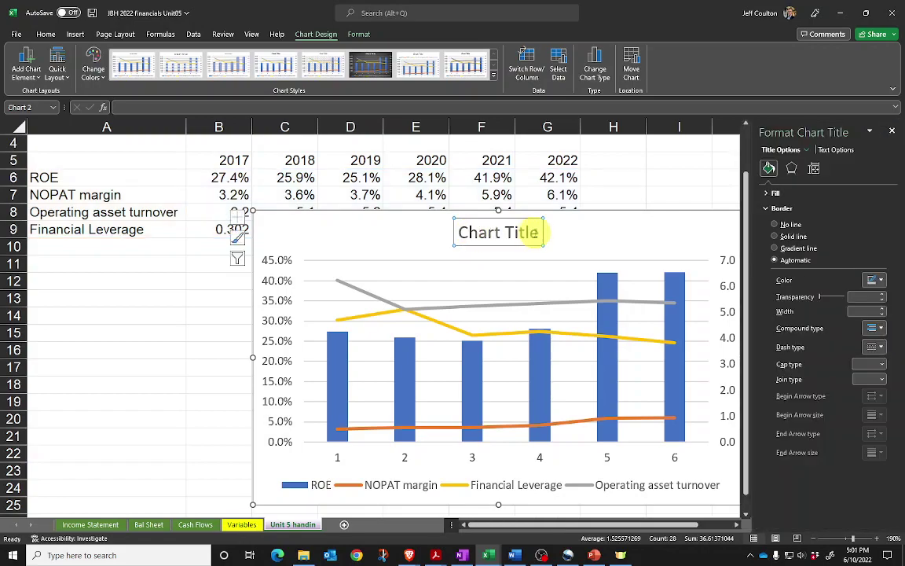
pyautogui.moveTo(463, 232); pyautogui.dragTo(532, 231)
pyautogui.write('JB')
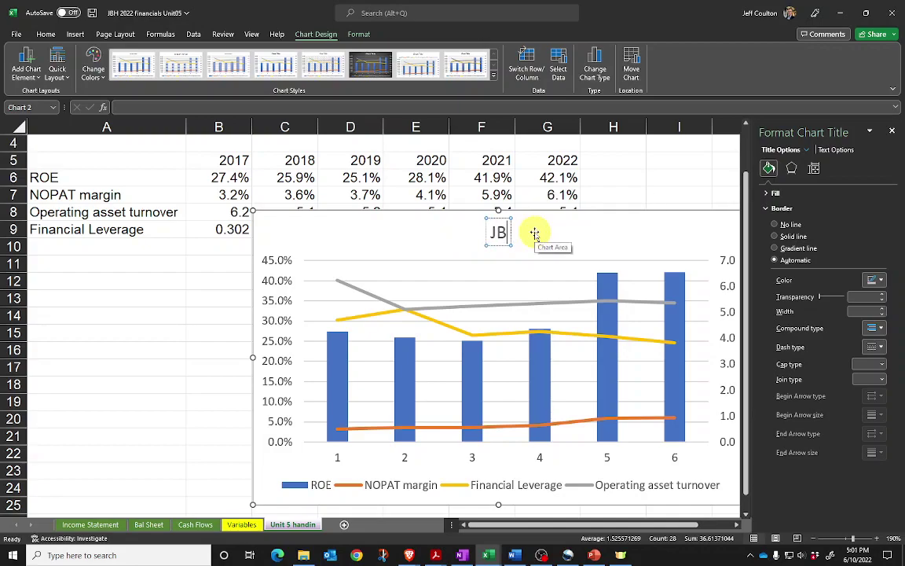
pyautogui.write('H financial')
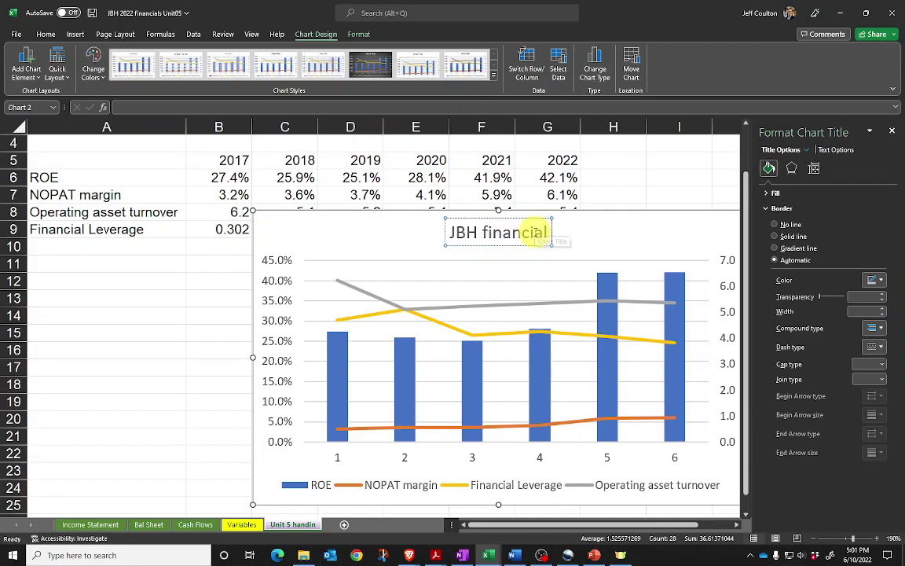
pyautogui.write(' performance')
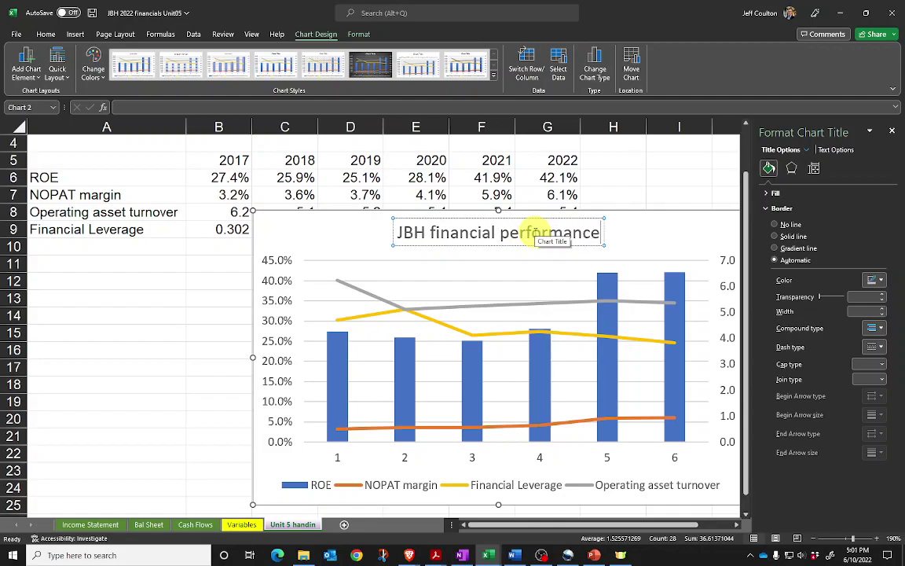
pyautogui.hotkey('ctrl', 'a')
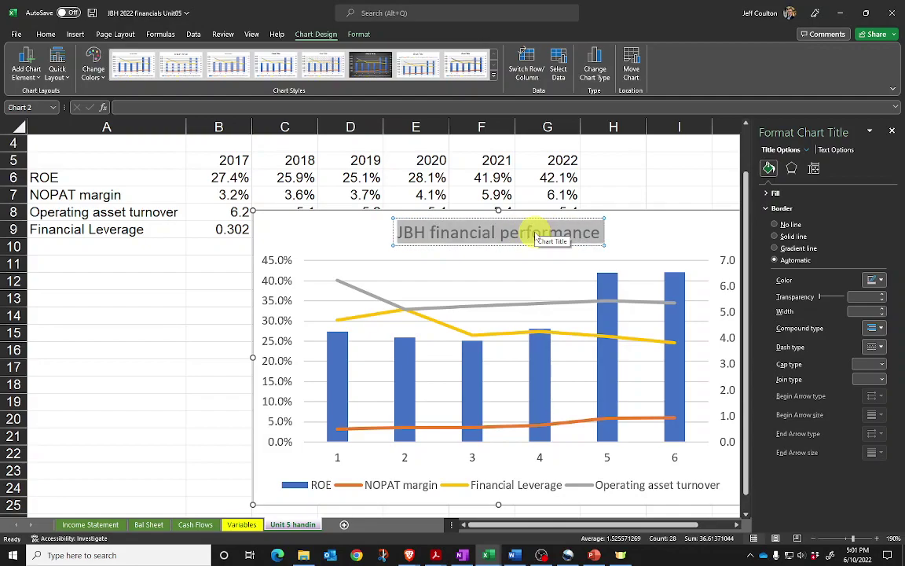
pyautogui.hotkey('ctrl', 'b')
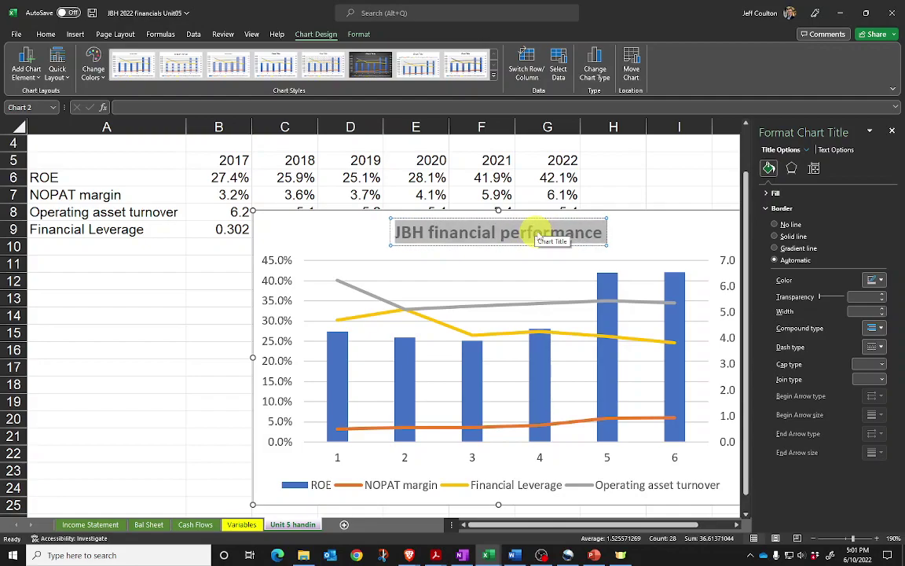
# - Shift the title left of the chart's centre and move the chart left to the edge of column B
pyautogui.click(325, 238)
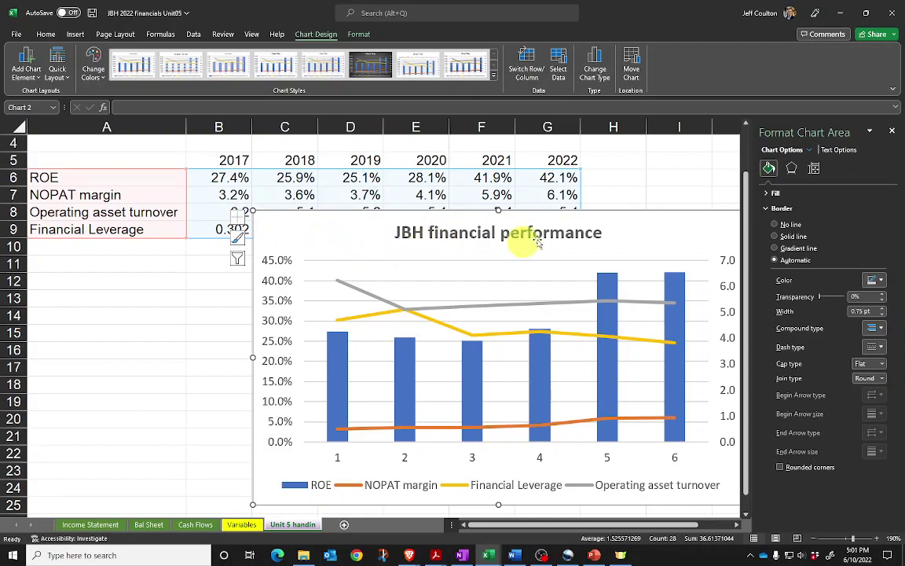
pyautogui.moveTo(598, 214); pyautogui.dragTo(541, 207)
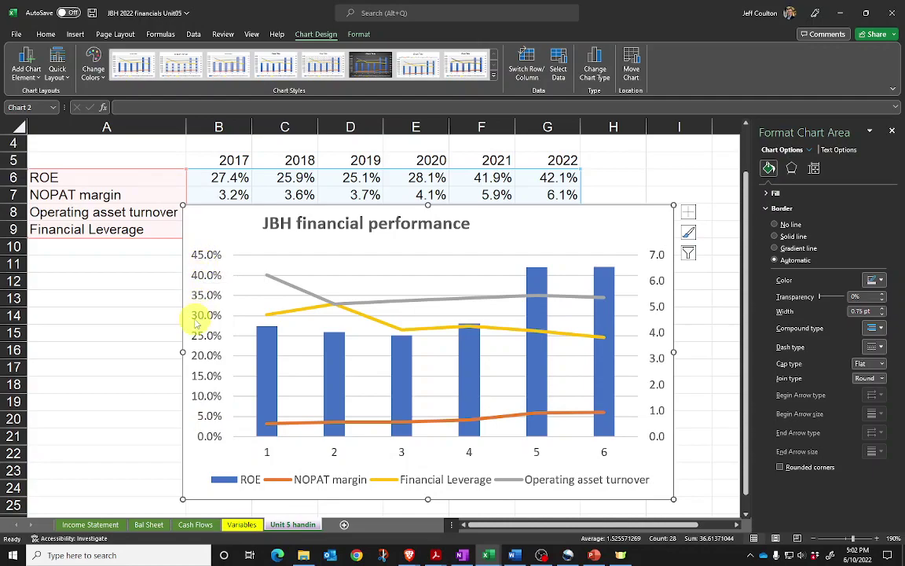
# - Format the primary vertical axis percentages with 0 decimal places
pyautogui.click(202, 281)
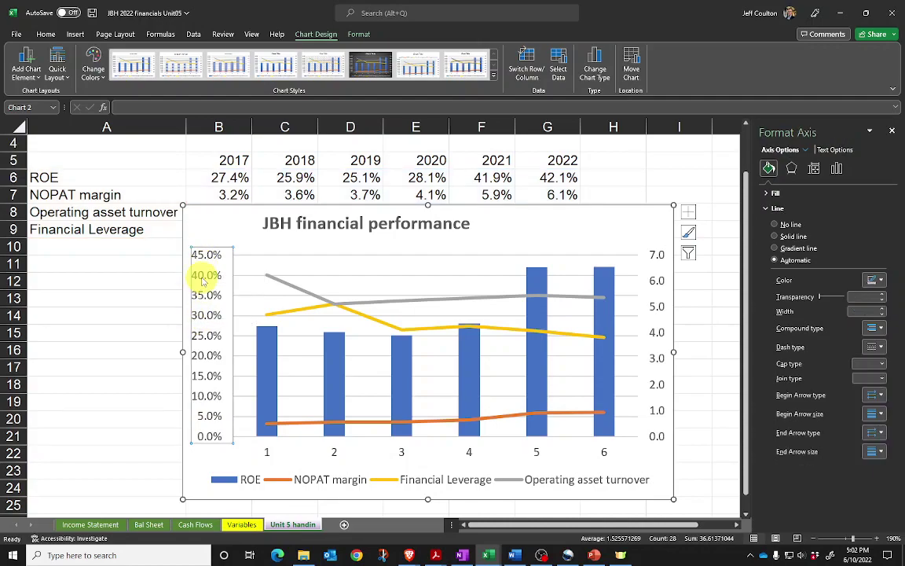
pyautogui.rightClick(203, 279)
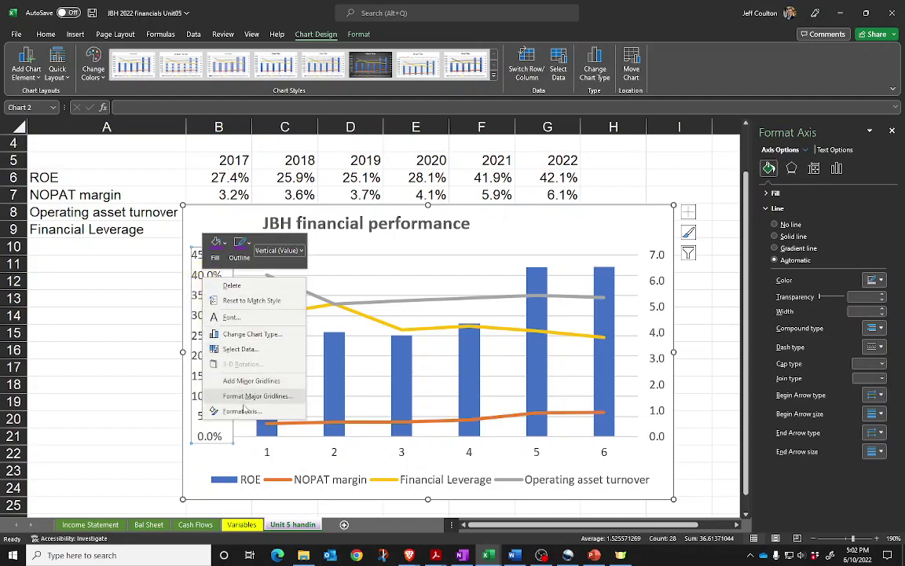
pyautogui.click(243, 415)
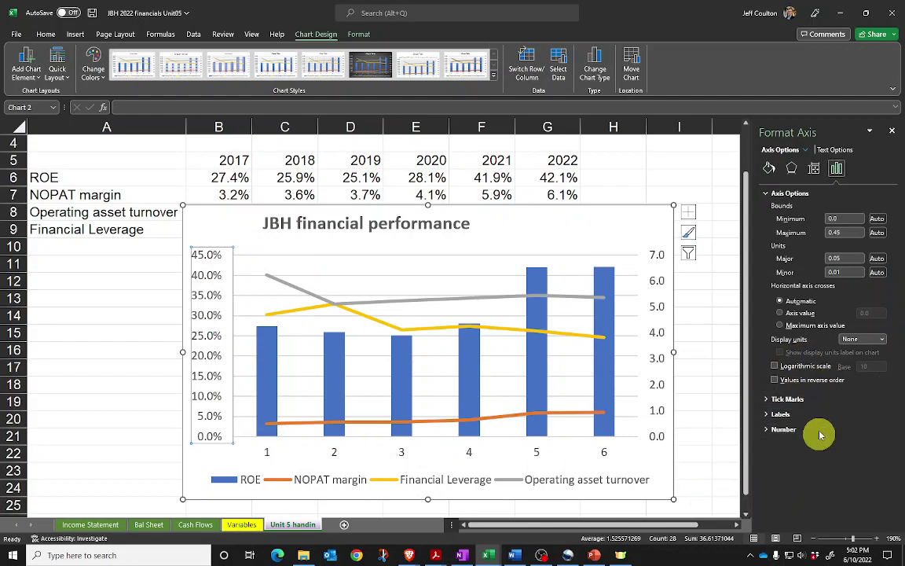
pyautogui.click(782, 430)
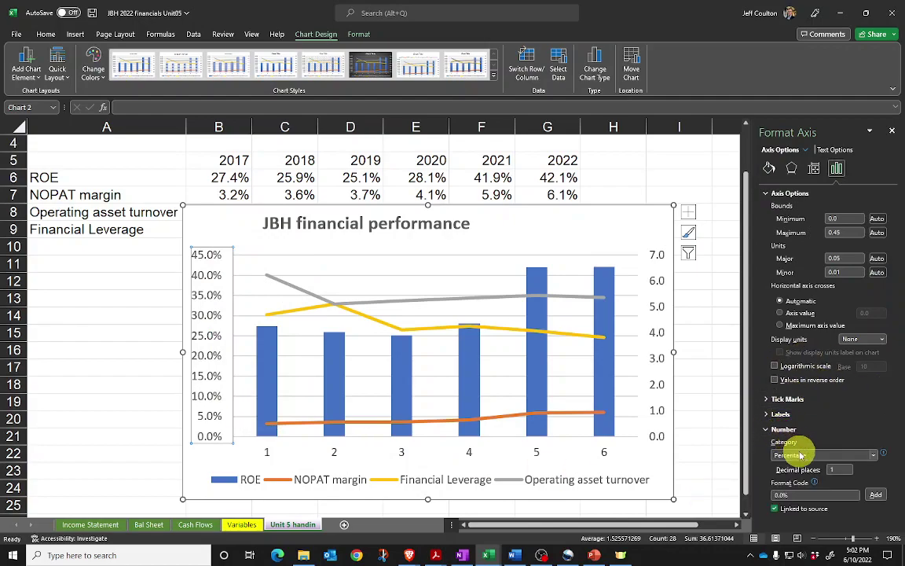
pyautogui.click(845, 469)
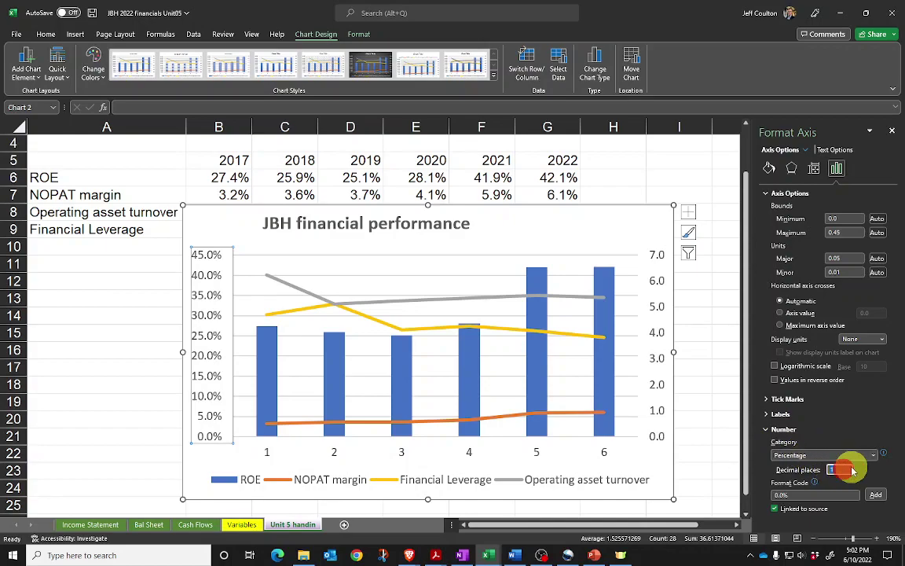
pyautogui.write('1')
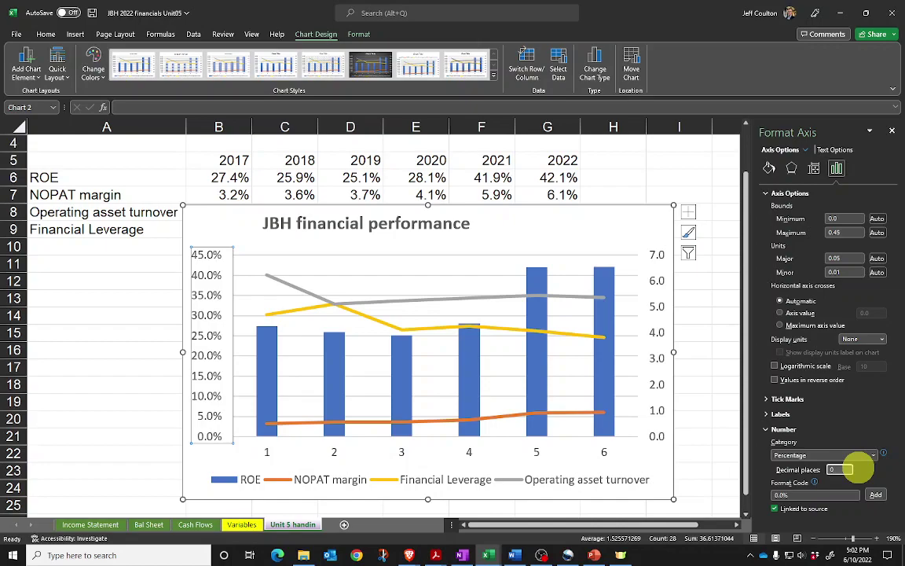
pyautogui.press('Tab')
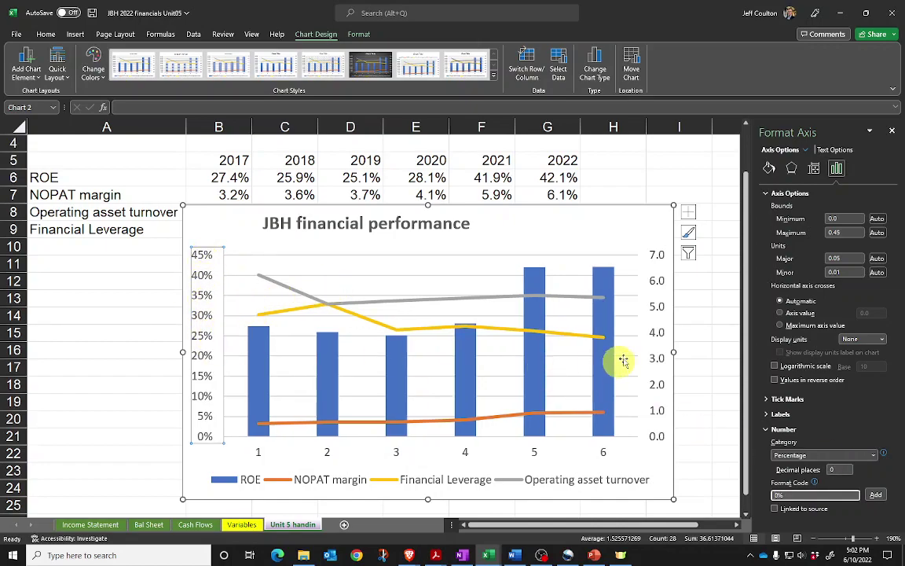
# - Format the secondary vertical axis numbers with 0 decimal places
pyautogui.click(657, 260)
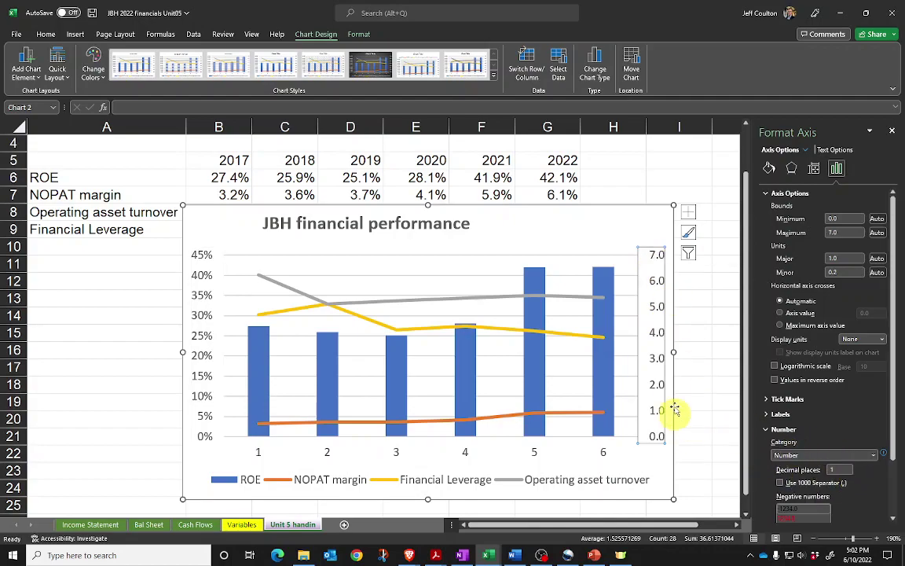
pyautogui.rightClick(656, 378)
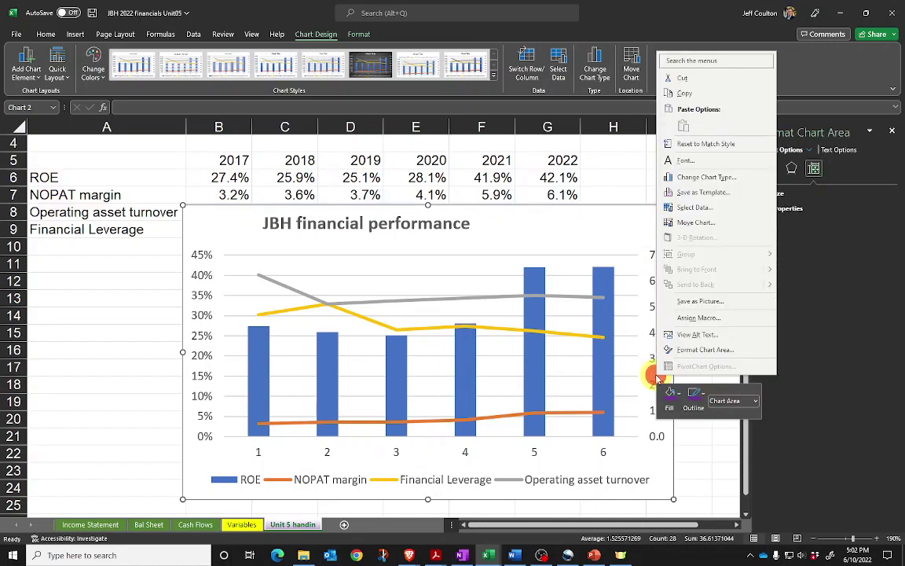
pyautogui.click(654, 370)
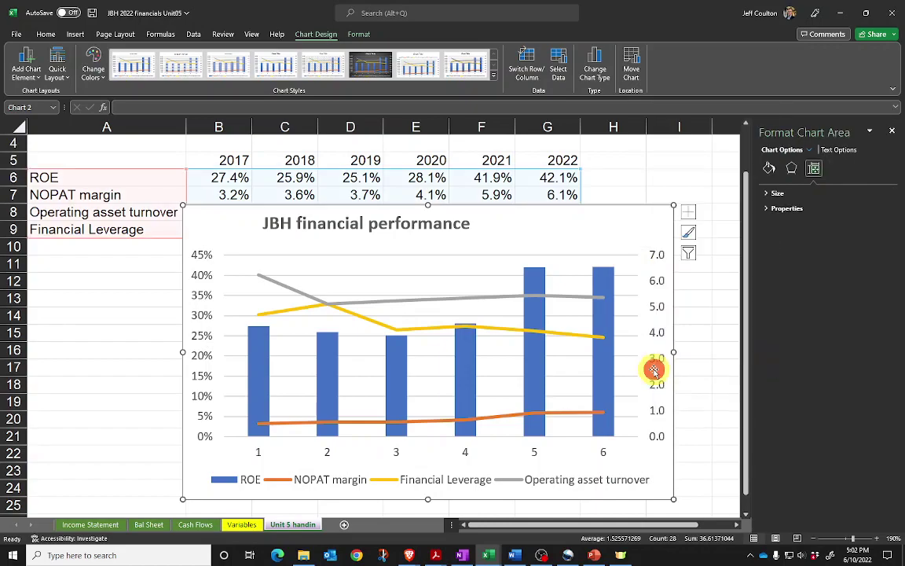
pyautogui.click(658, 257)
pyautogui.rightClick(660, 263)
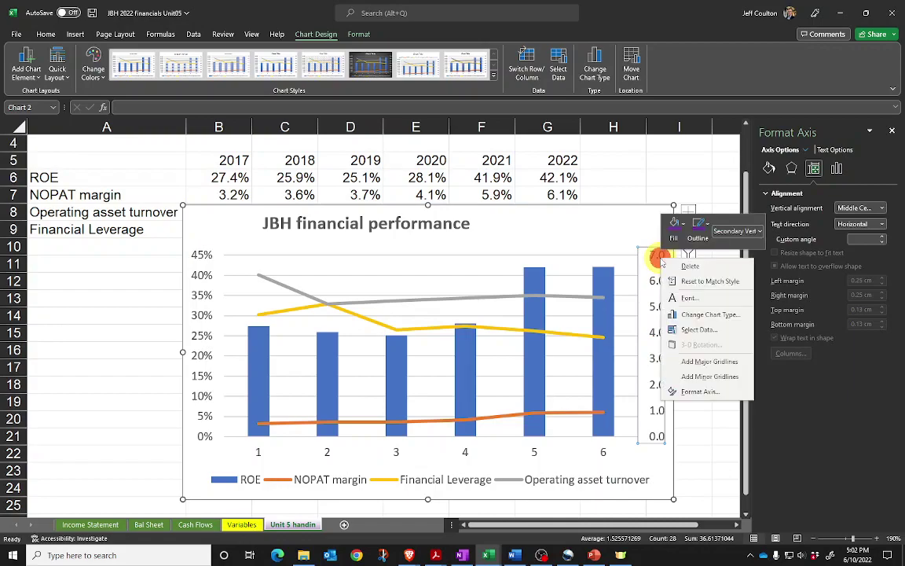
pyautogui.click(710, 393)
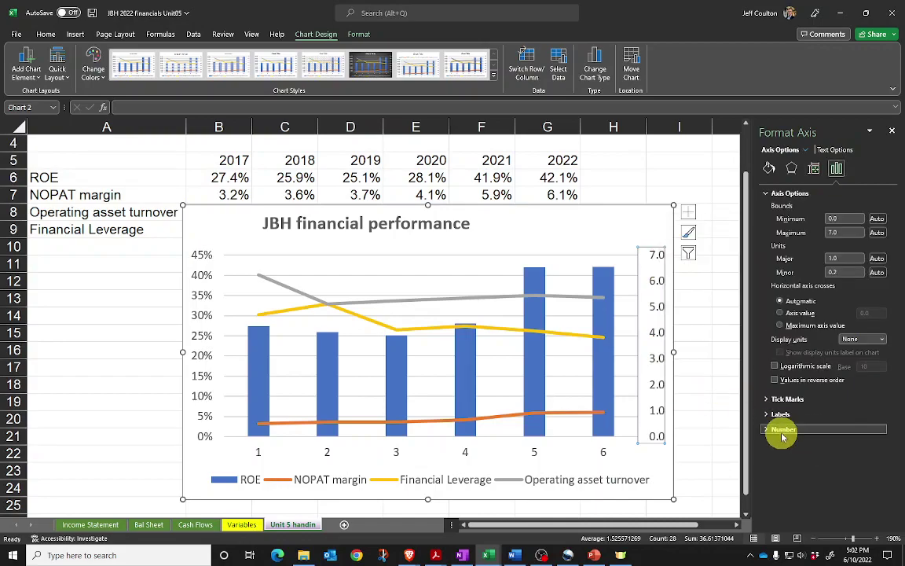
pyautogui.click(783, 429)
pyautogui.click(839, 469)
pyautogui.write('0')
pyautogui.press('Tab')
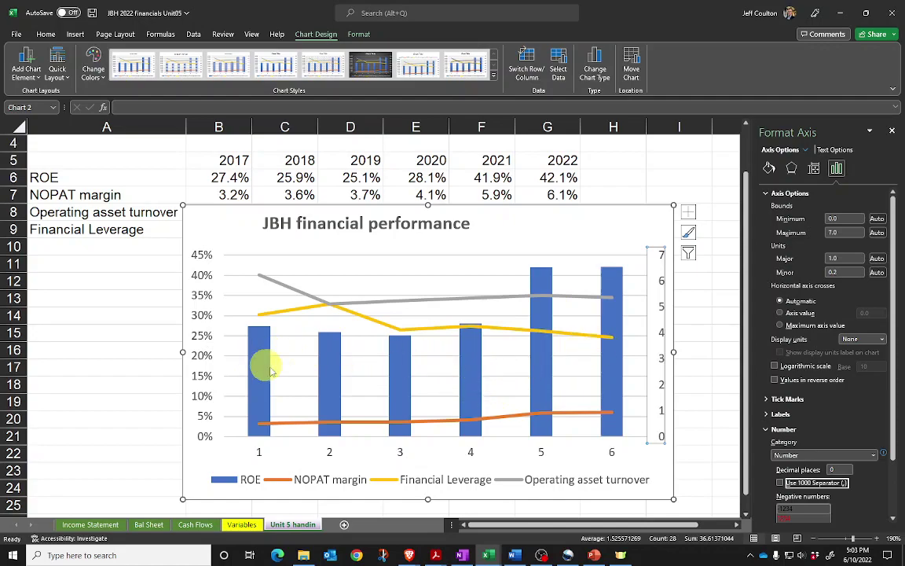
# - Fill the ROE columns with light green and give them a dark green outline
pyautogui.click(542, 373)
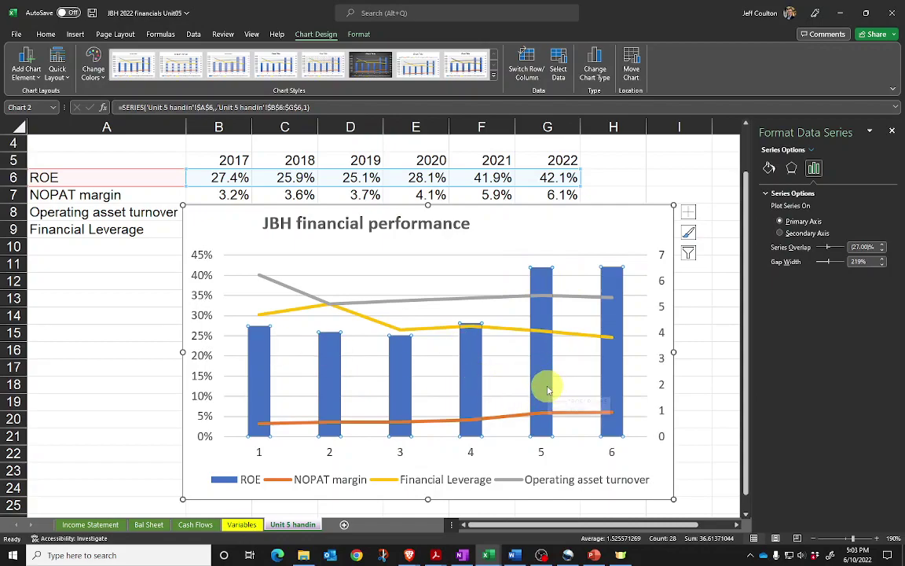
pyautogui.moveTo(544, 382)
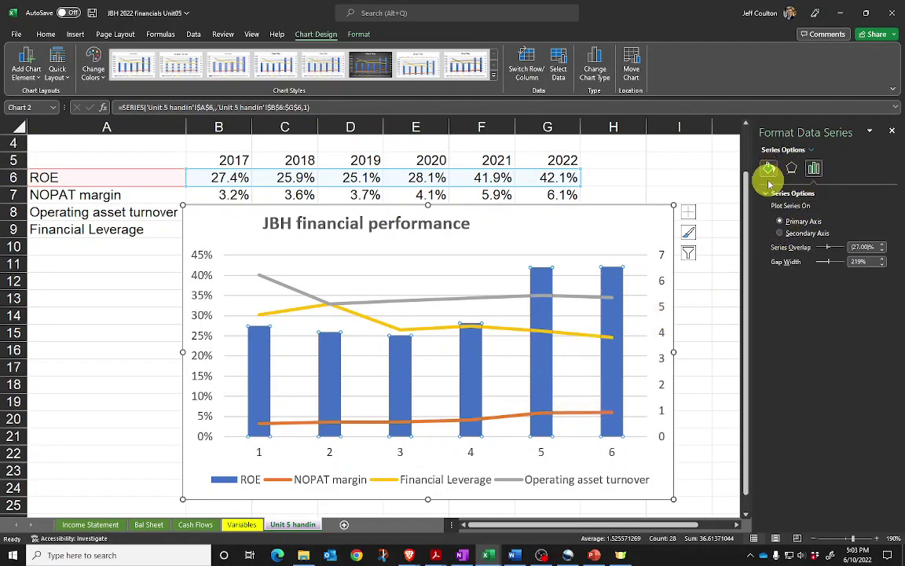
pyautogui.rightClick(604, 323)
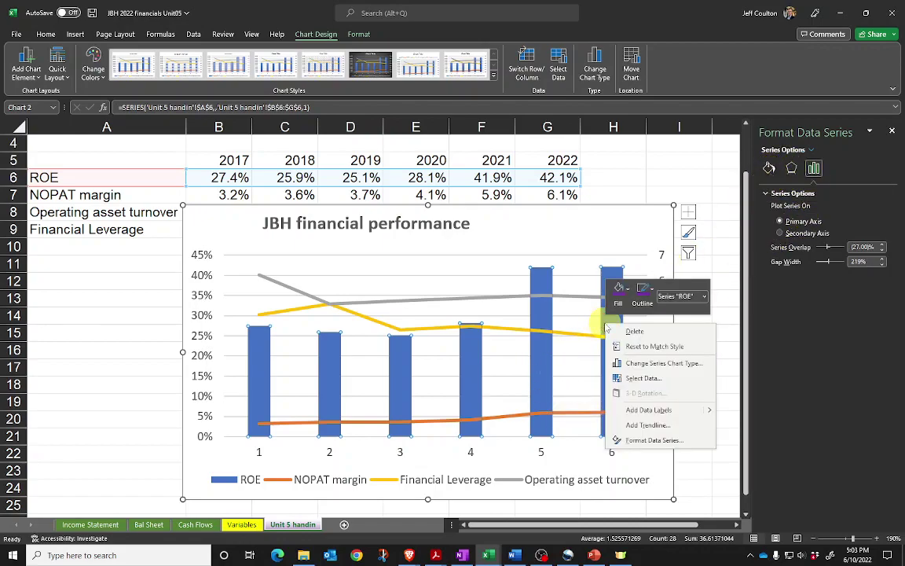
pyautogui.click(619, 292)
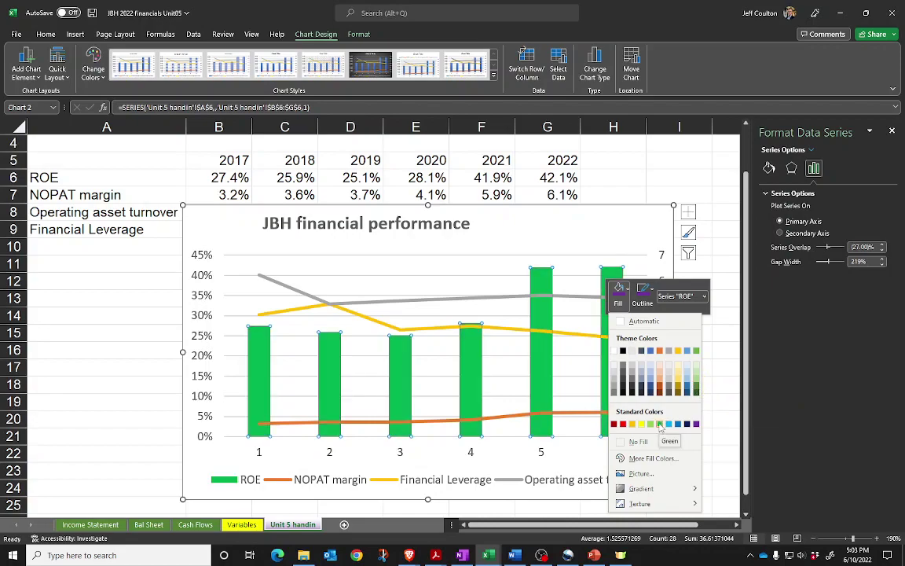
pyautogui.click(697, 380)
pyautogui.click(643, 293)
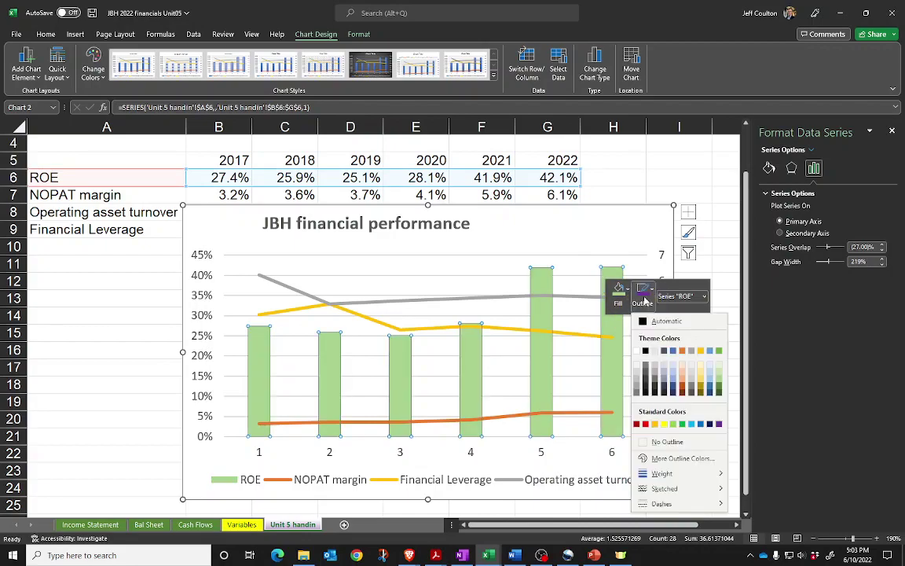
pyautogui.click(718, 385)
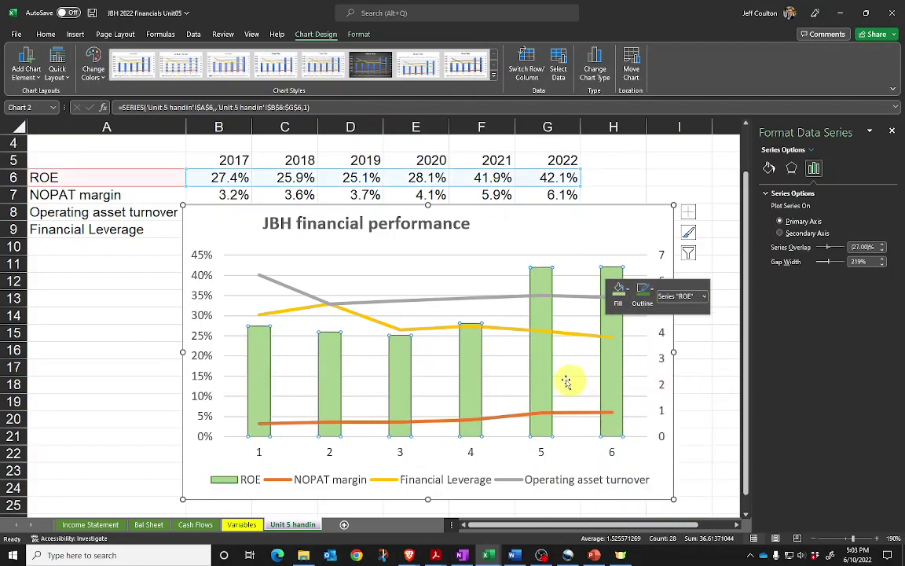
pyautogui.click(541, 377)
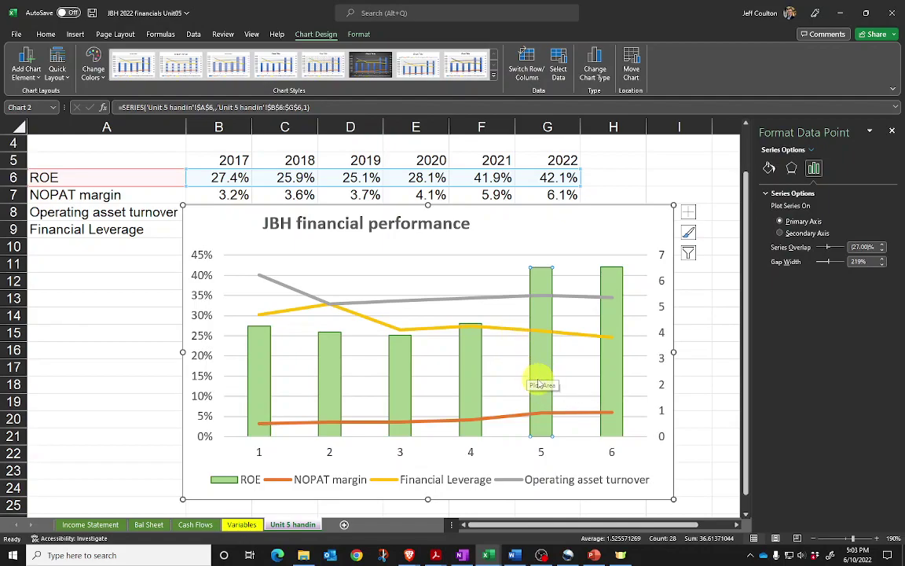
# - Colour the Operating asset turnover line purple
pyautogui.click(498, 300)
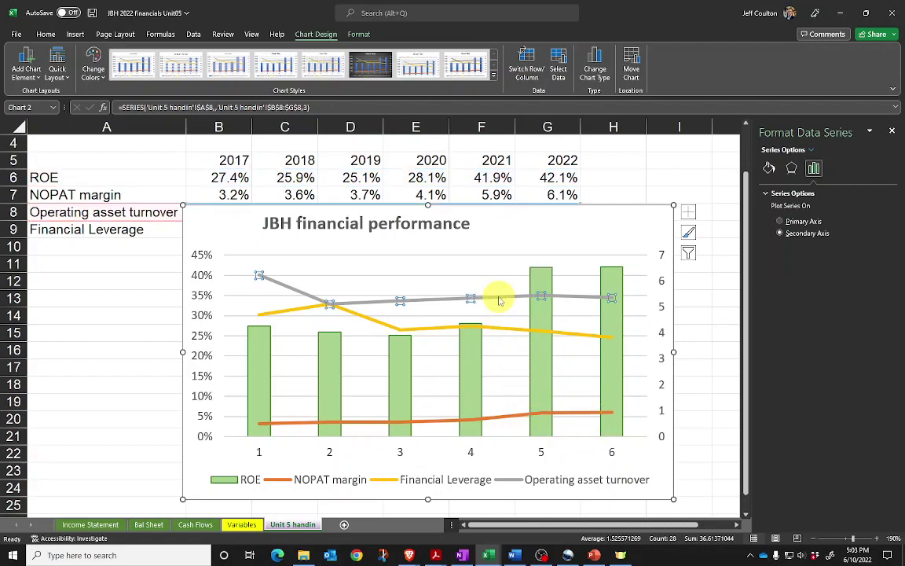
pyautogui.rightClick(501, 297)
pyautogui.click(515, 266)
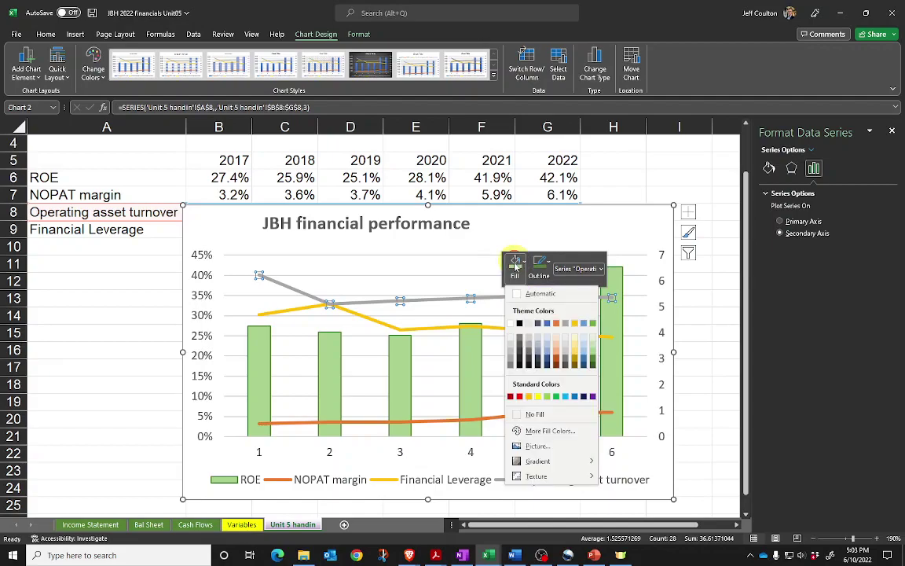
pyautogui.click(594, 396)
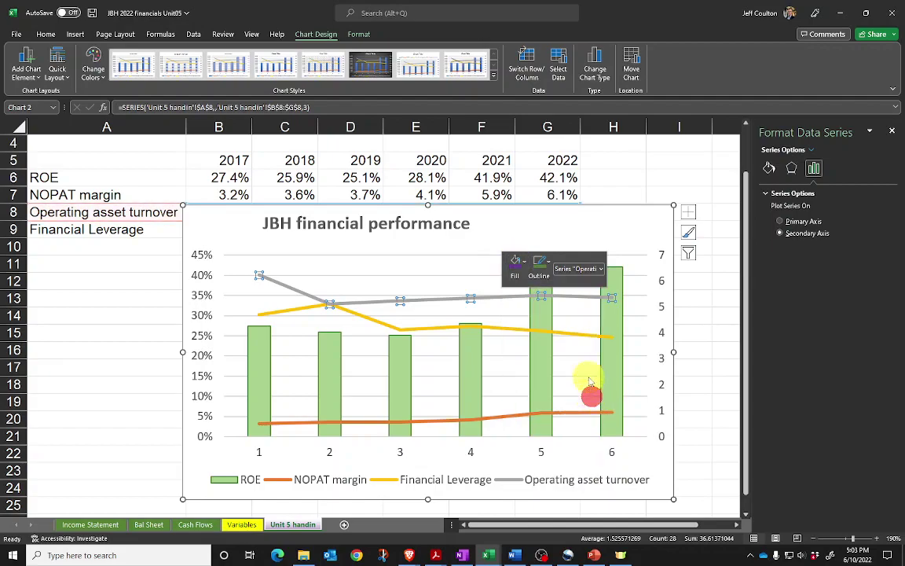
pyautogui.click(539, 267)
pyautogui.click(615, 396)
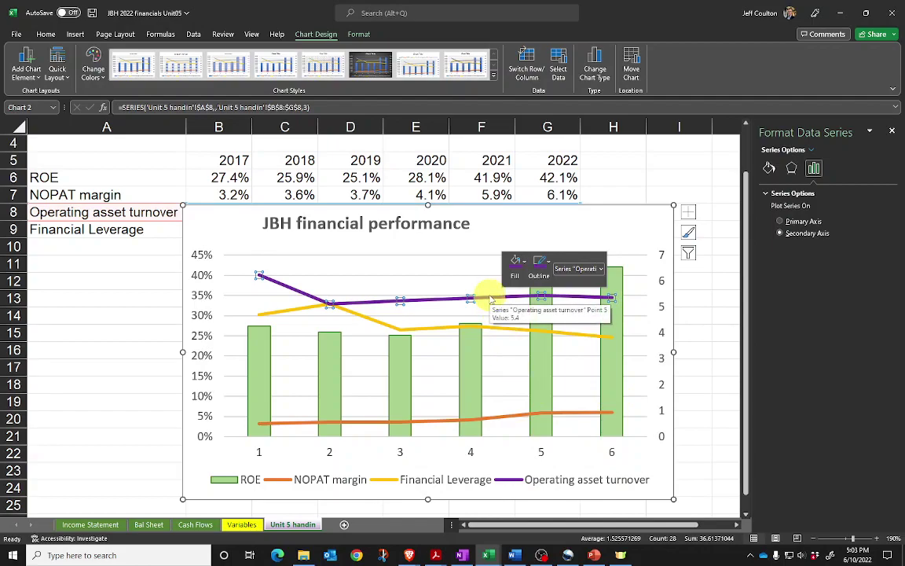
# - Set the width of the Operating asset turnover, Financial Leverage and NOPAT margin lines to 2.5 pt
pyautogui.rightClick(489, 298)
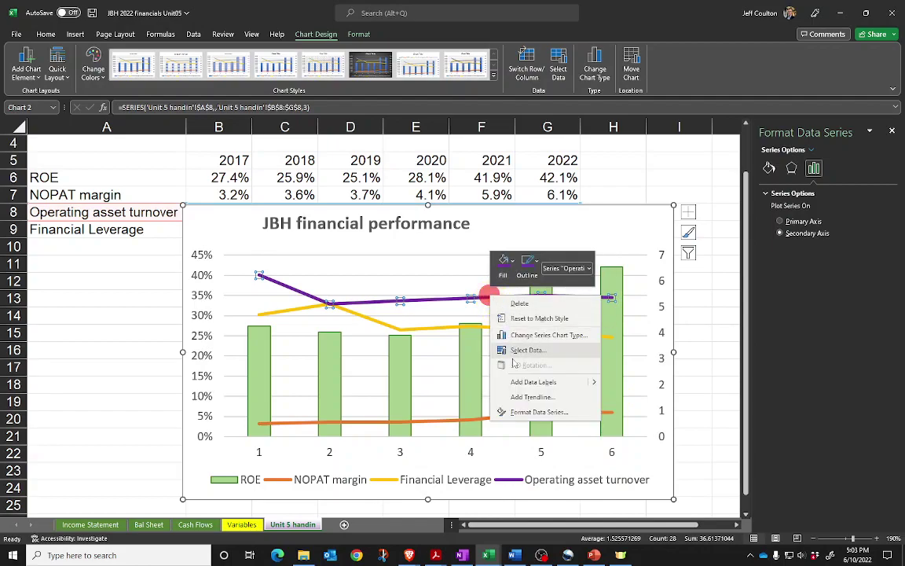
pyautogui.click(536, 411)
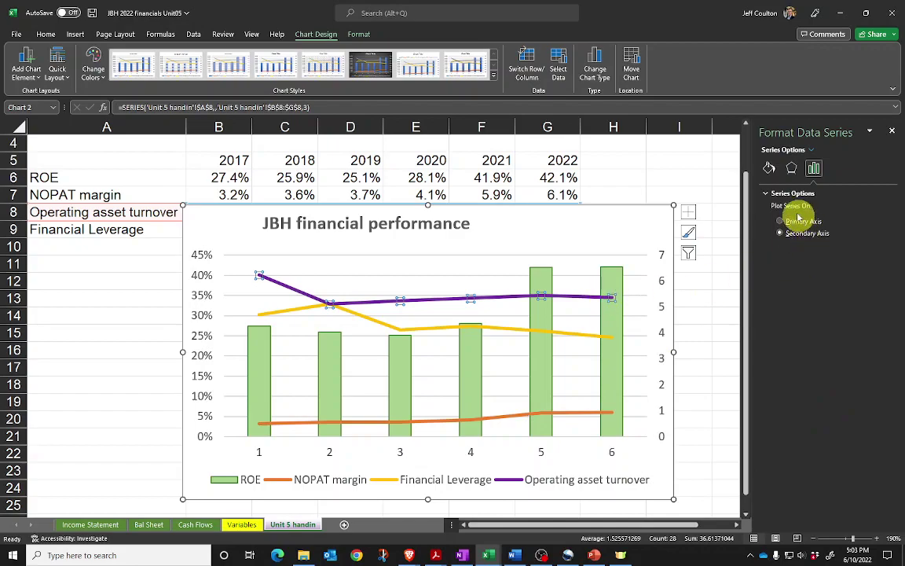
pyautogui.click(772, 170)
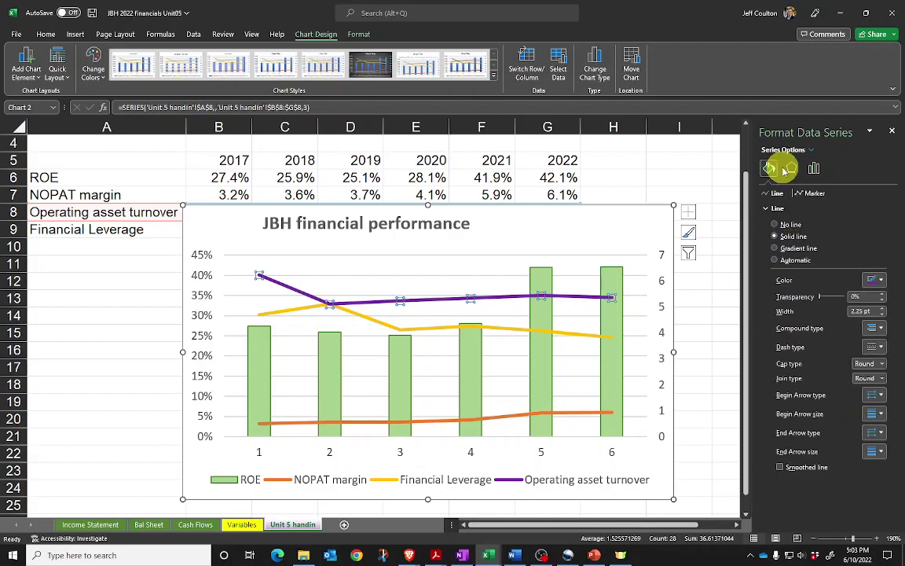
pyautogui.click(883, 309)
pyautogui.click(884, 311)
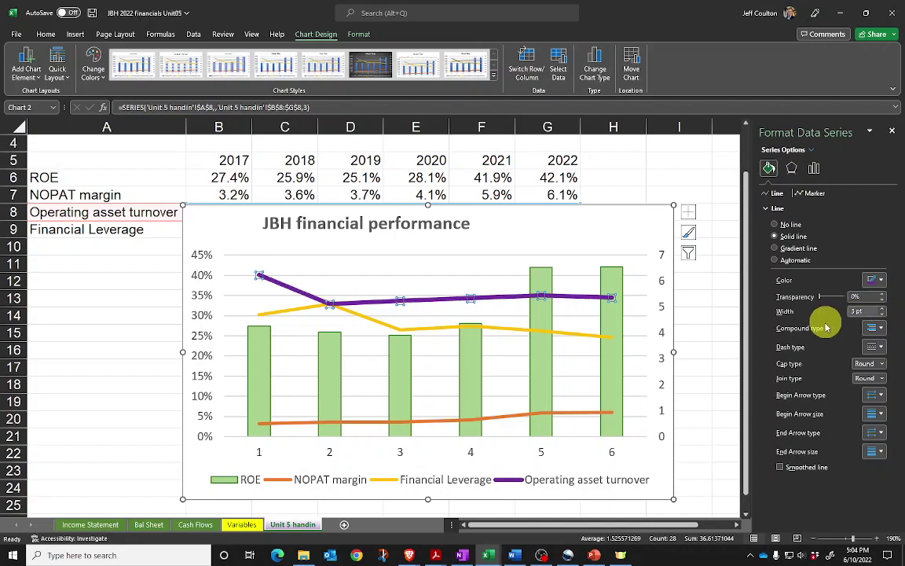
pyautogui.click(884, 315)
pyautogui.click(884, 315)
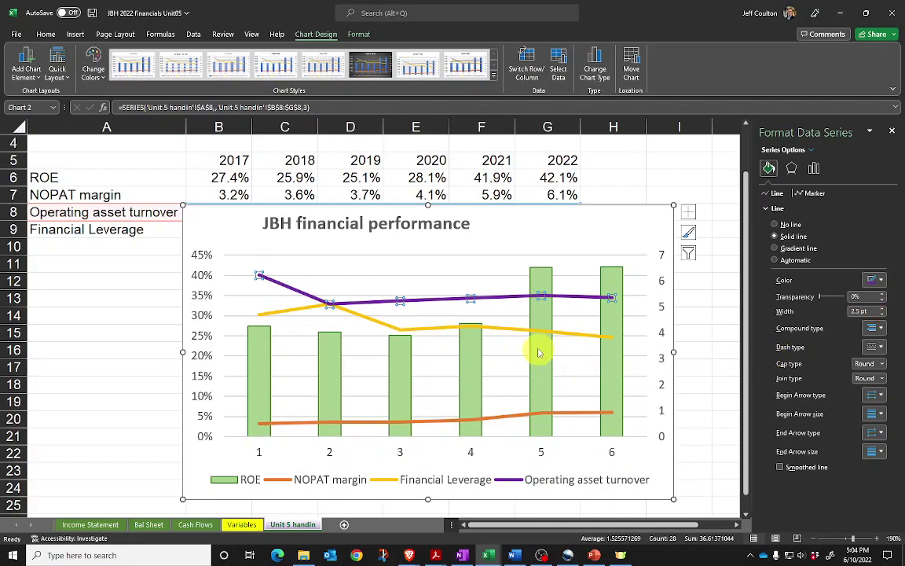
pyautogui.click(515, 332)
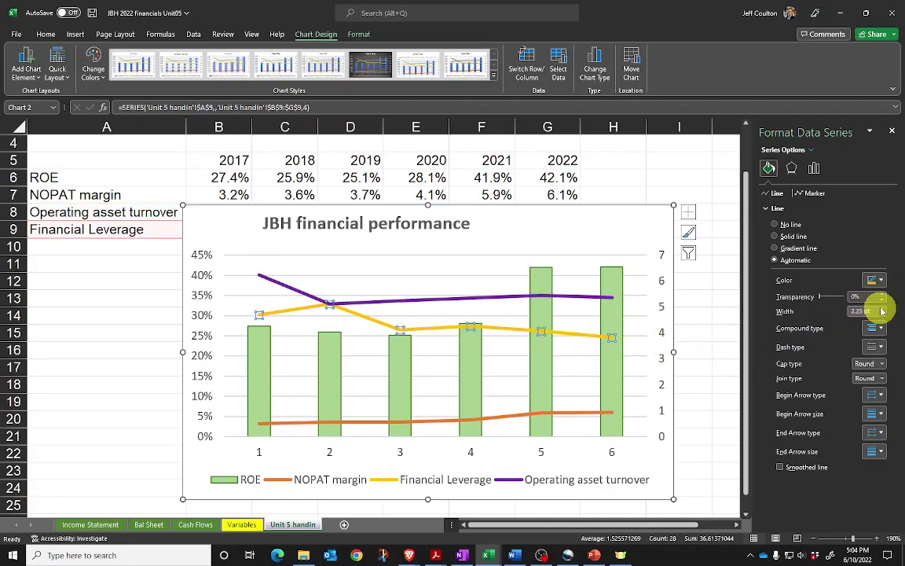
pyautogui.click(512, 414)
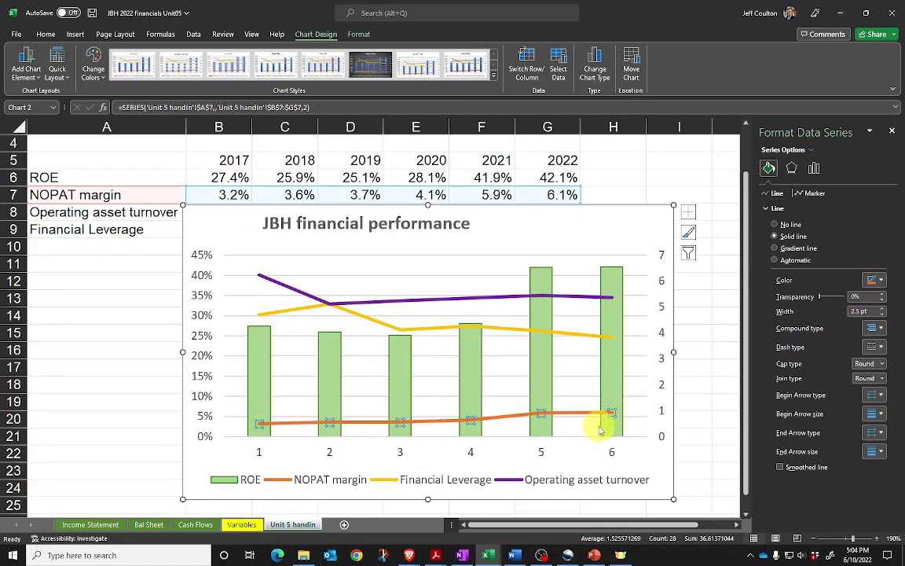
# - Widen the ROE columns by reducing the series gap width to 156%
pyautogui.click(546, 383)
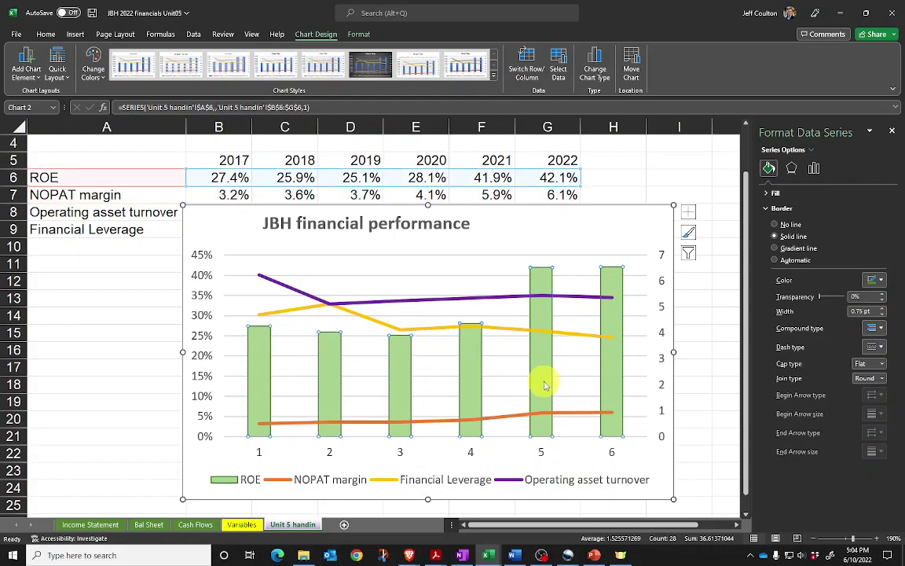
pyautogui.rightClick(544, 386)
pyautogui.click(587, 494)
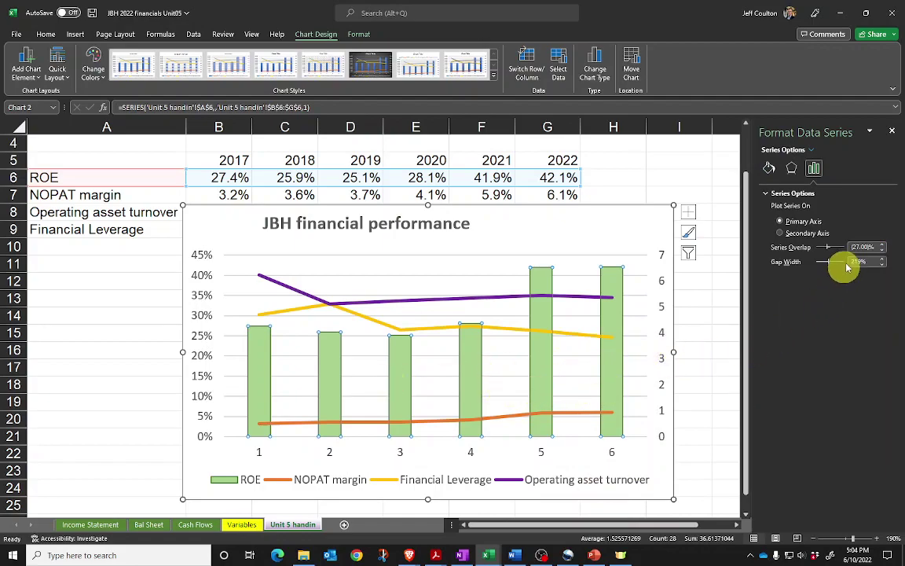
pyautogui.moveTo(832, 266); pyautogui.dragTo(827, 267)
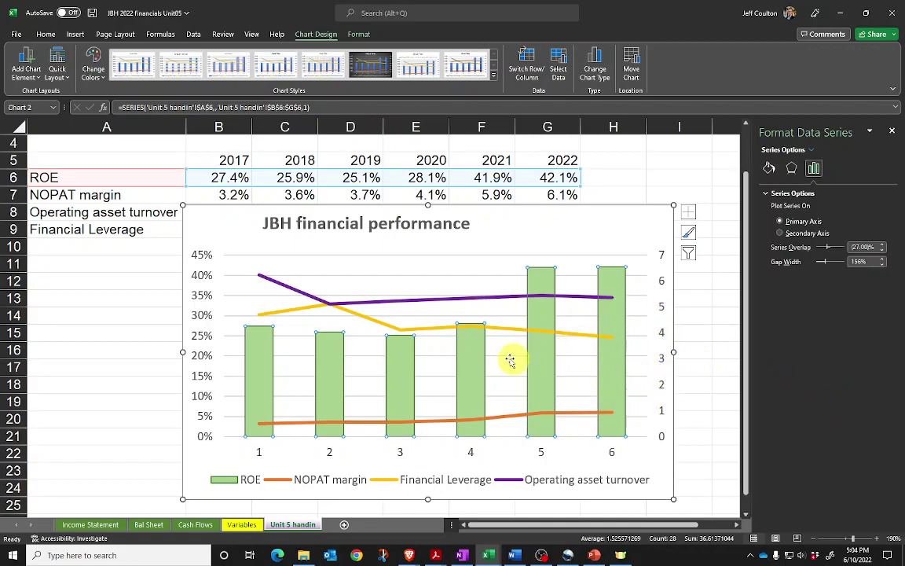
# - Highlight only the last ROE column, for 2022, with a dark green fill
pyautogui.click(614, 377)
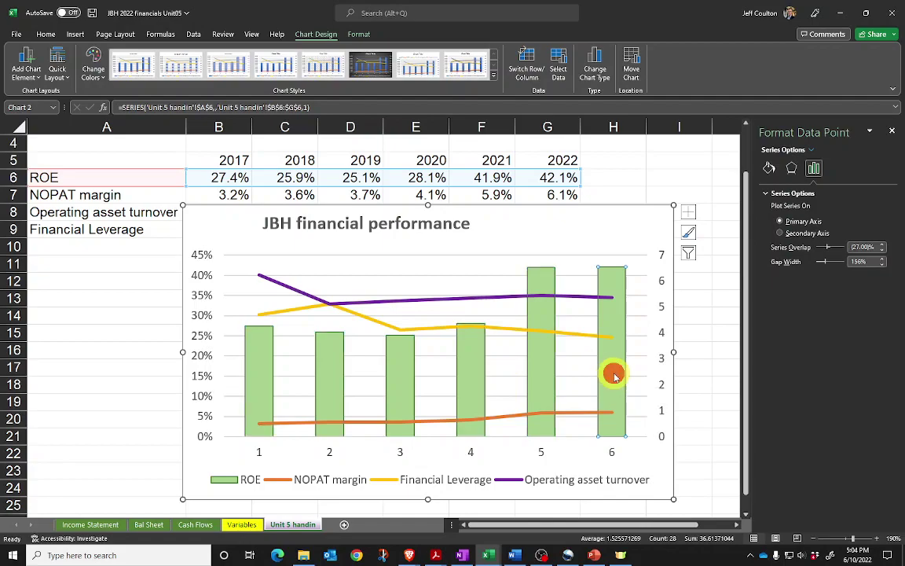
pyautogui.click(534, 375)
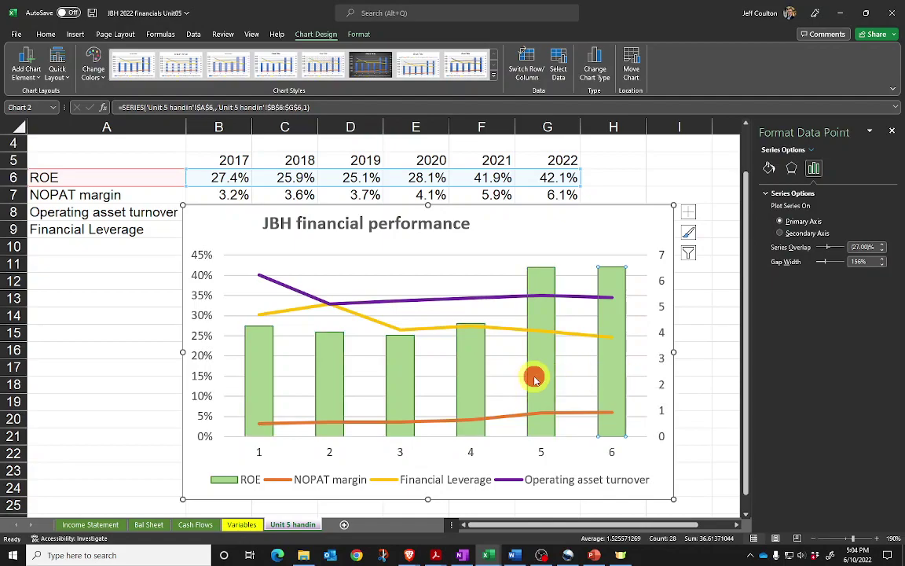
pyautogui.click(476, 379)
pyautogui.click(359, 315)
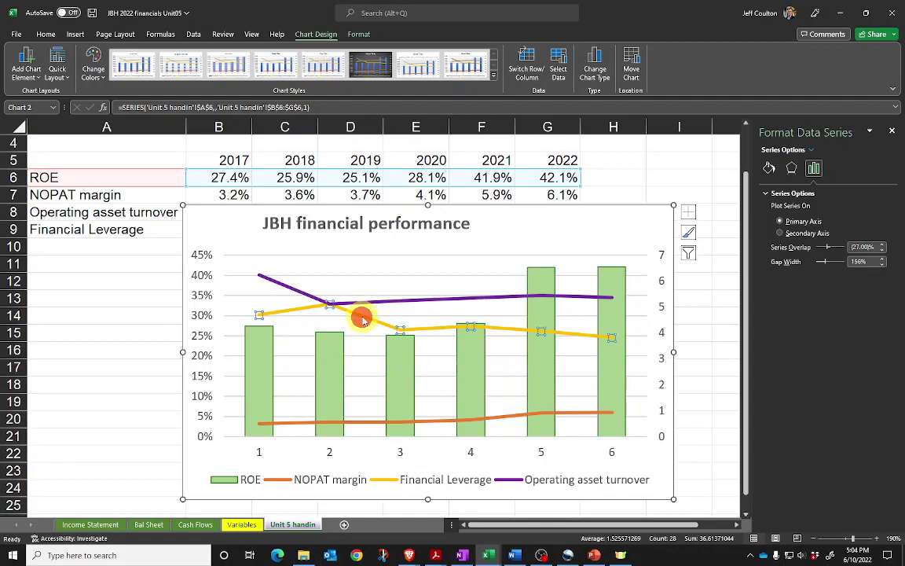
pyautogui.click(399, 371)
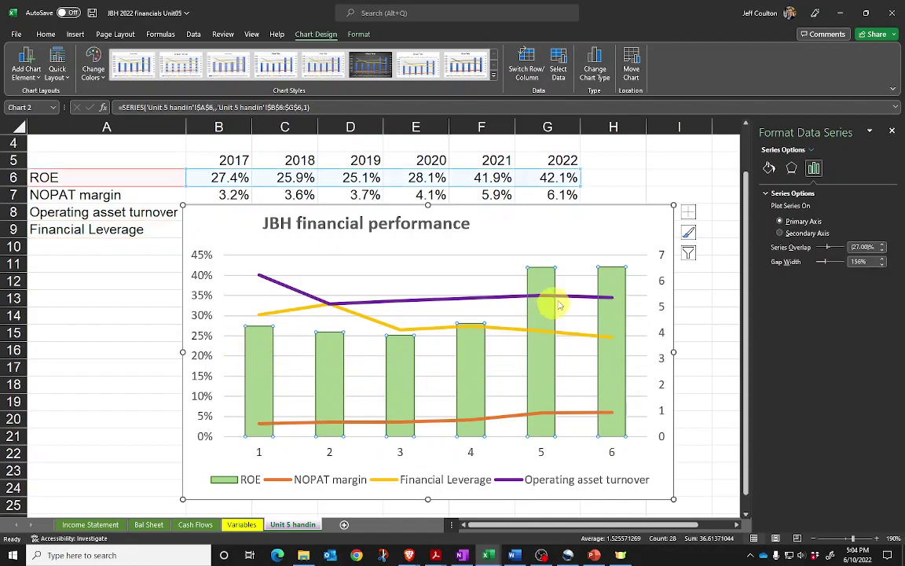
pyautogui.click(619, 392)
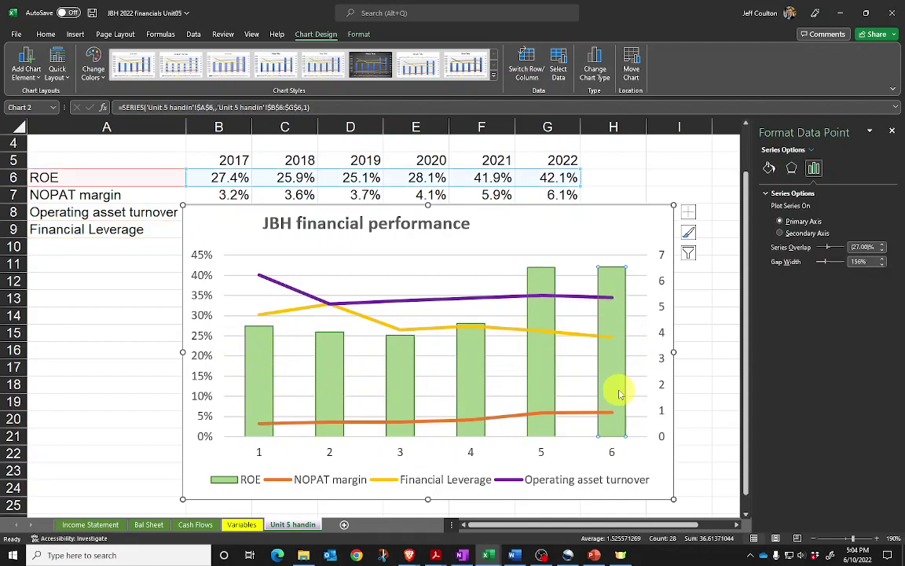
pyautogui.rightClick(614, 384)
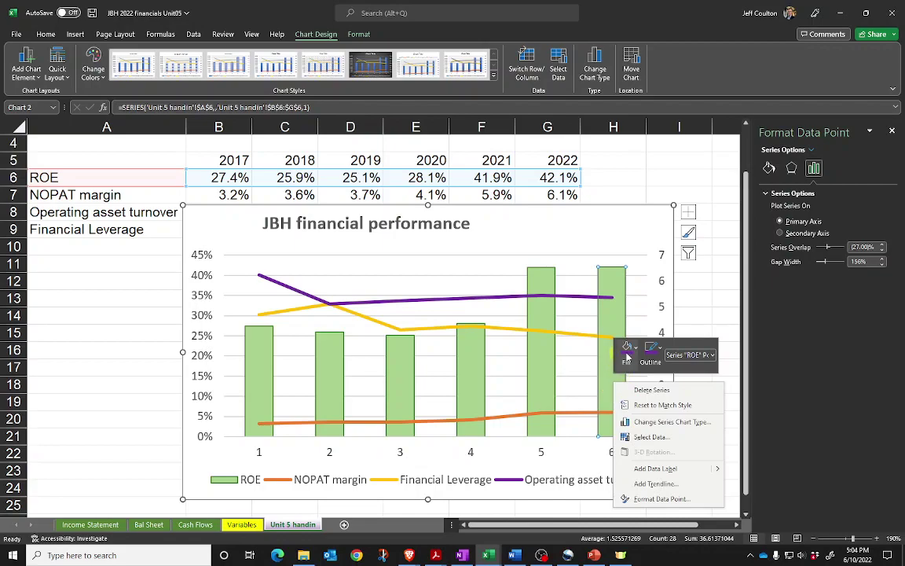
pyautogui.click(627, 352)
pyautogui.click(703, 210)
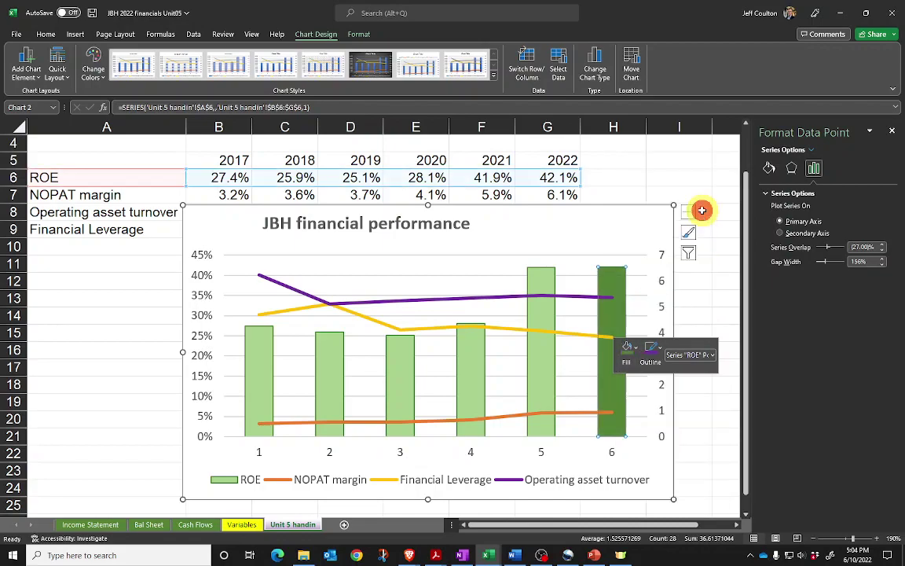
# - Extend the chart's data range to A5:G9 so the years in row 5 label the horizontal axis
pyautogui.click(602, 397)
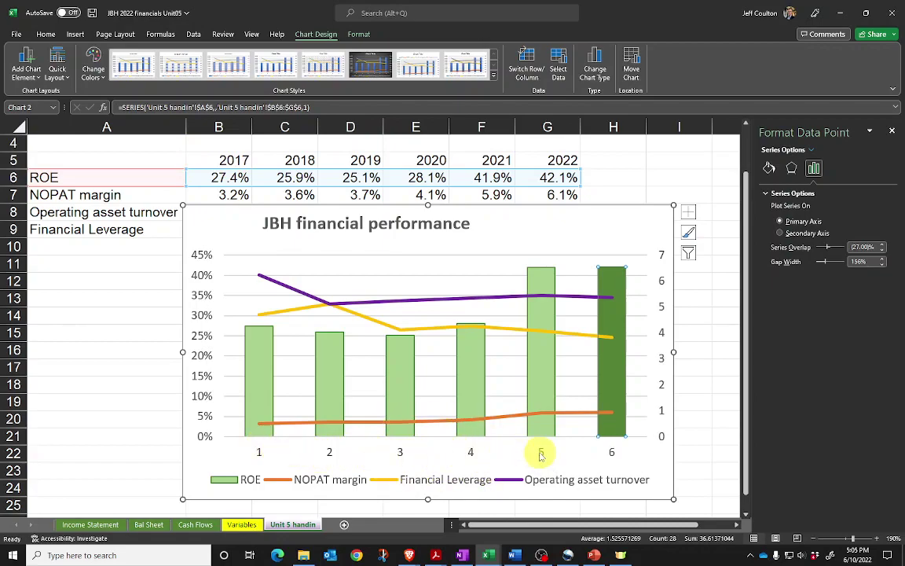
pyautogui.click(468, 398)
pyautogui.rightClick(448, 453)
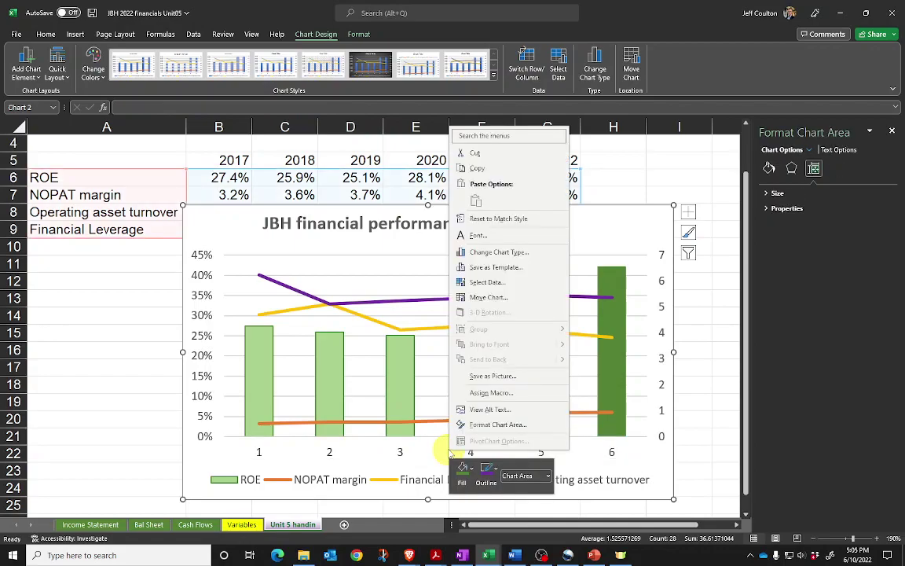
pyautogui.click(485, 284)
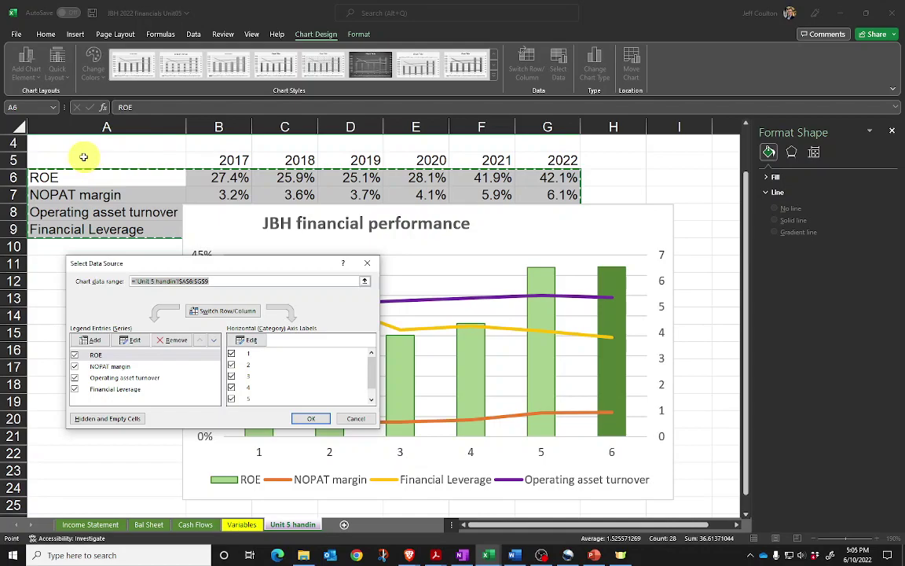
pyautogui.moveTo(84, 157); pyautogui.dragTo(540, 231)
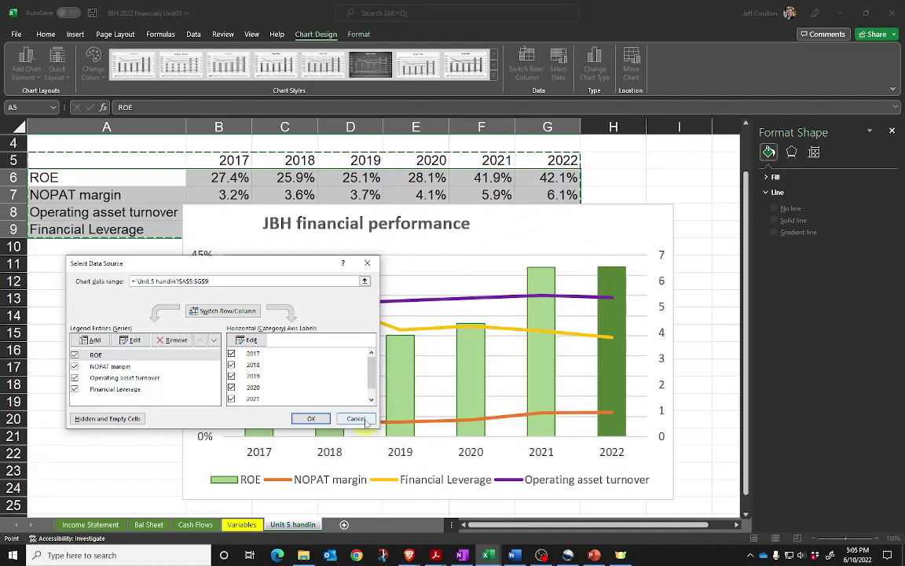
pyautogui.click(312, 419)
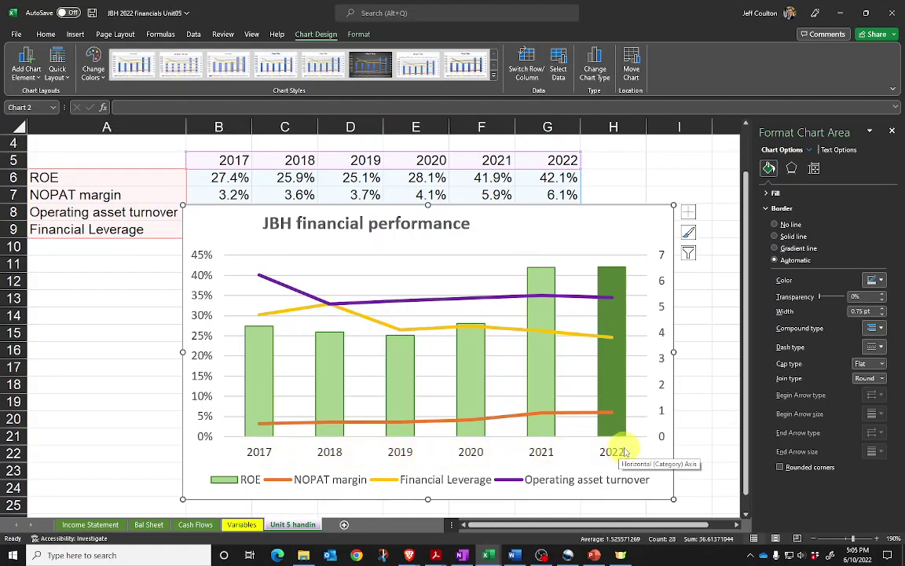
# - Move the chart title to the chart's left edge, above the primary vertical axis
pyautogui.click(371, 222)
pyautogui.moveTo(377, 208); pyautogui.dragTo(314, 208)
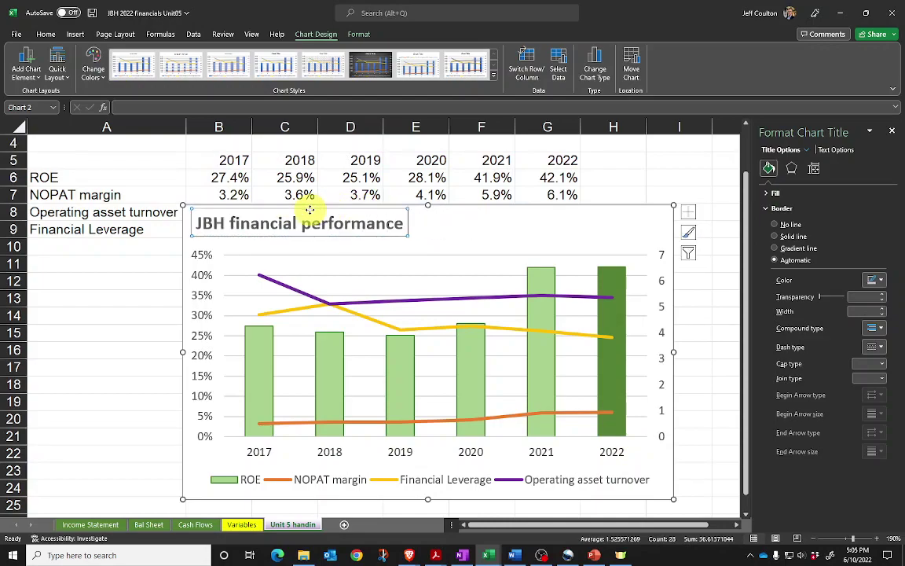
pyautogui.click(444, 255)
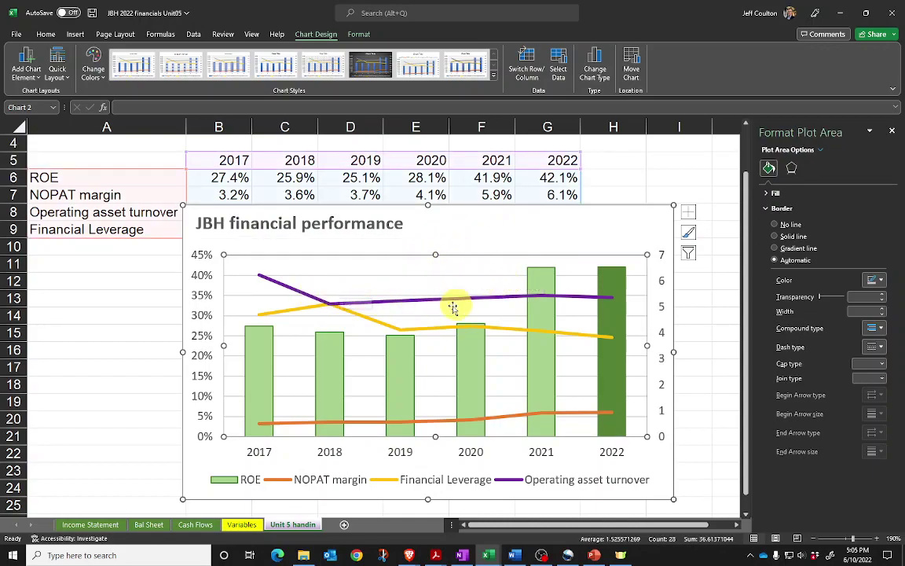
# - Remove the chart's horizontal major gridlines and move the chart just below the ratio table
pyautogui.click(390, 275)
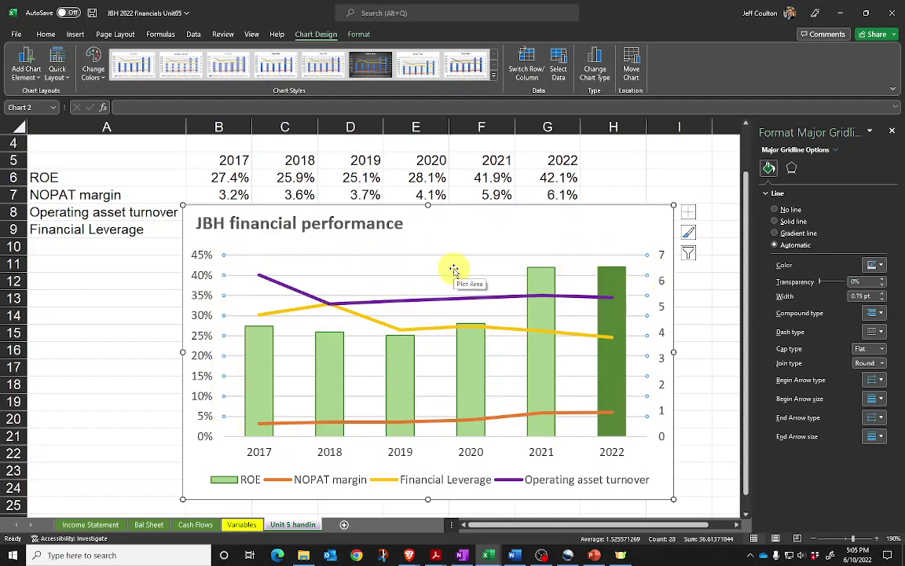
pyautogui.press('Escape')
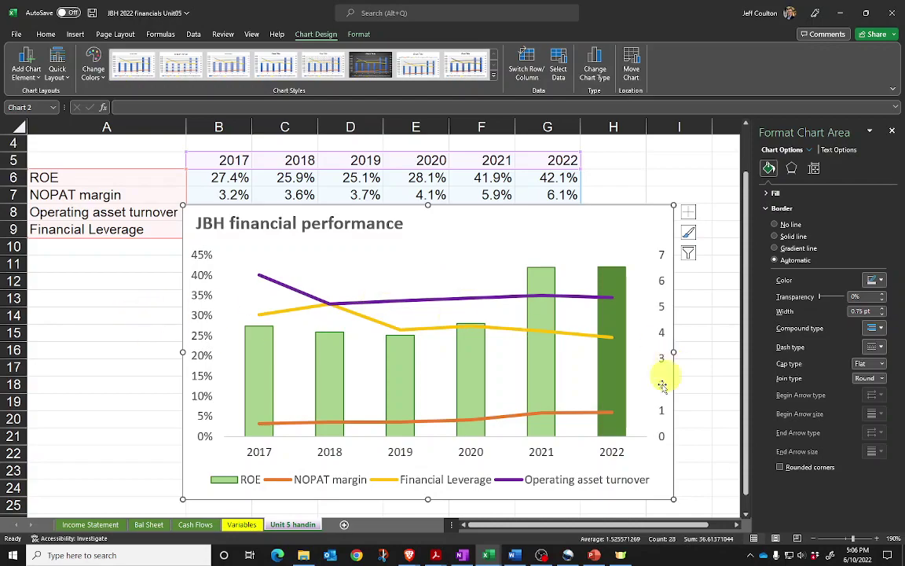
pyautogui.click(812, 538)
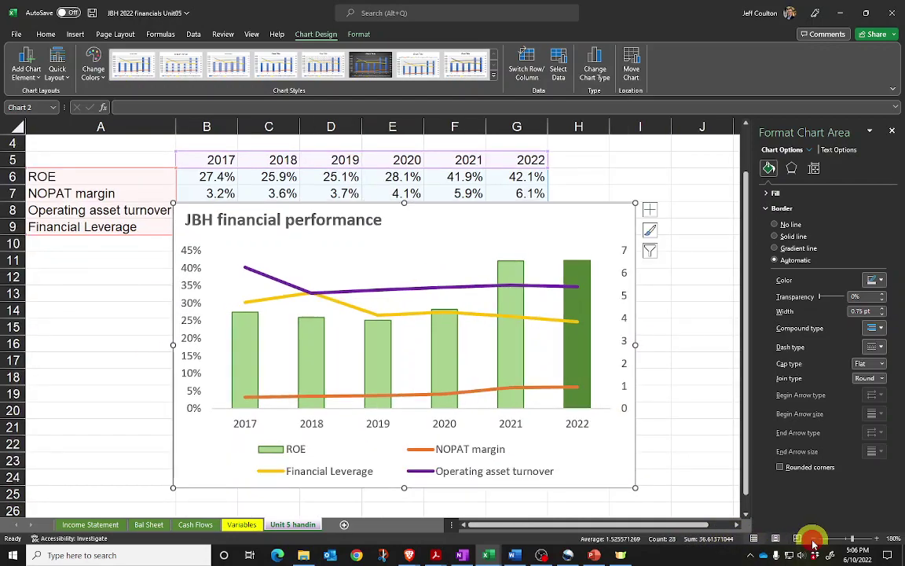
pyautogui.click(813, 538)
pyautogui.moveTo(412, 260); pyautogui.dragTo(424, 303)
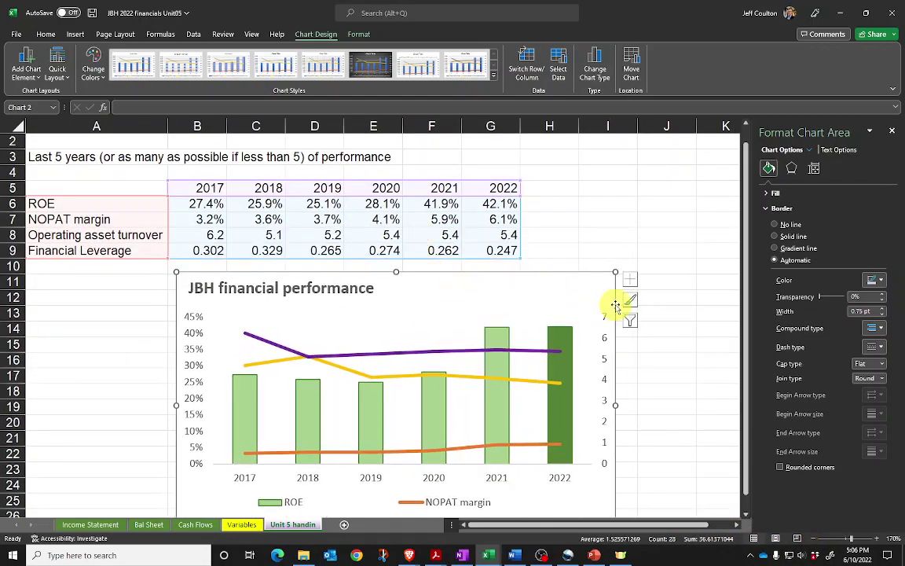
# - Change the chart's legend position from the bottom to the right of the plot area
pyautogui.scroll(-1, 616, 307)
pyautogui.scroll(-1, 616, 306)
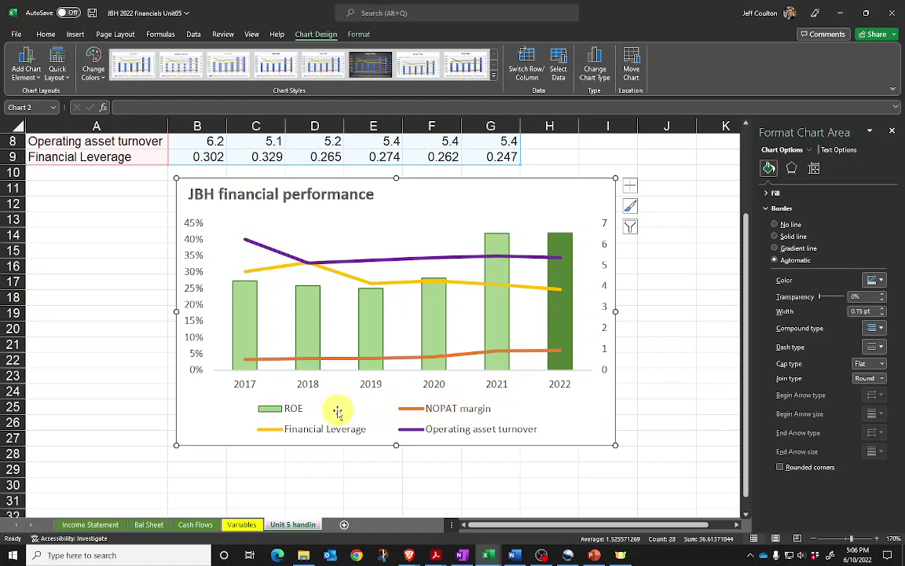
pyautogui.click(301, 413)
pyautogui.rightClick(302, 414)
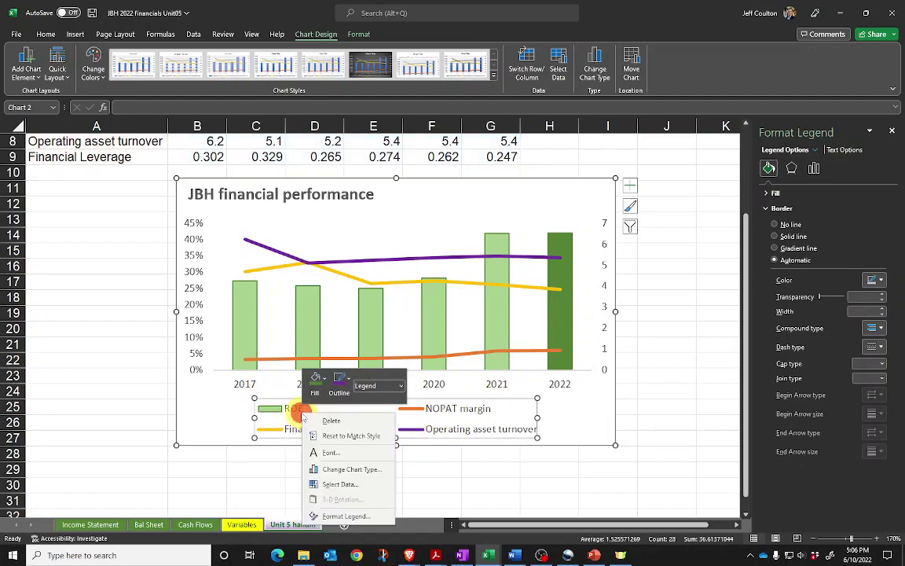
pyautogui.click(365, 518)
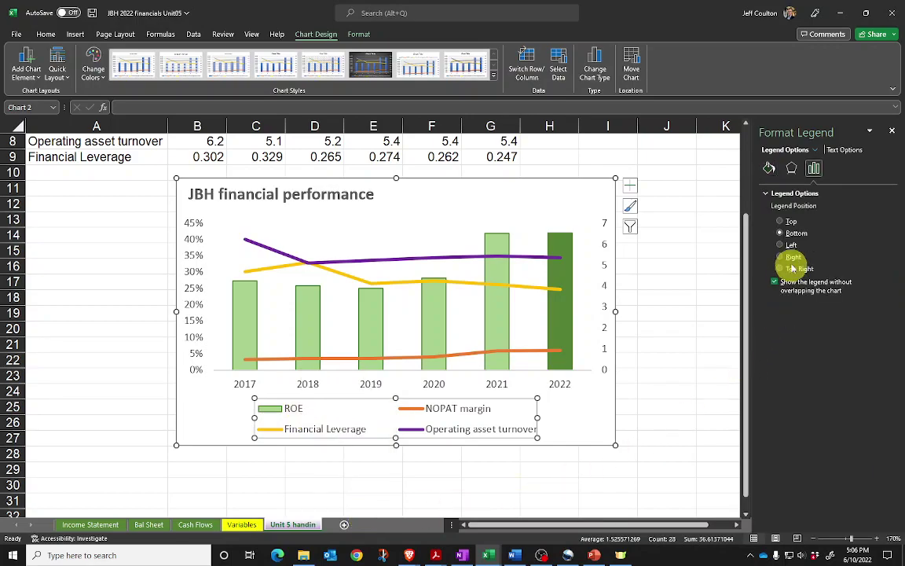
pyautogui.click(793, 258)
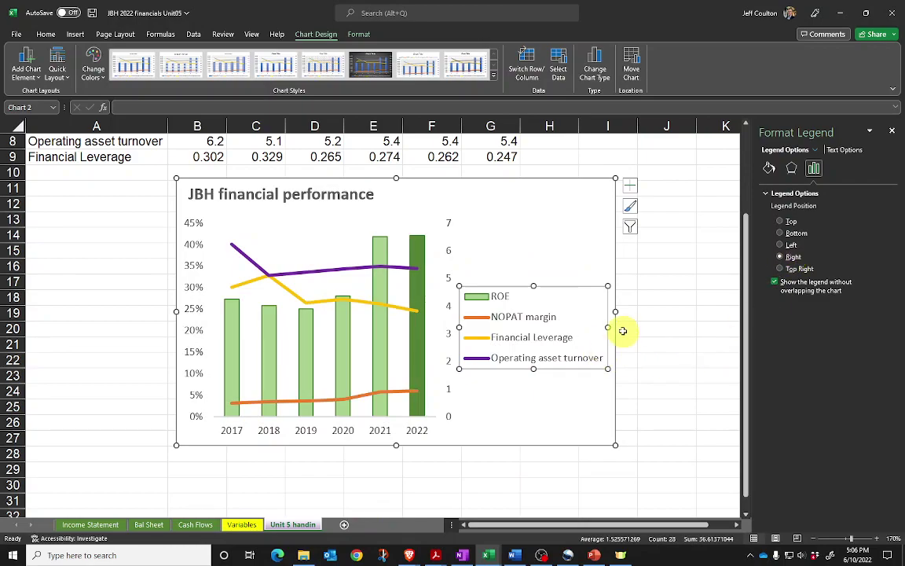
# - Widen the chart on both sides, then make its legend narrower and taller so all four series entries fit
pyautogui.moveTo(615, 311); pyautogui.dragTo(690, 314)
pyautogui.moveTo(176, 311); pyautogui.dragTo(148, 318)
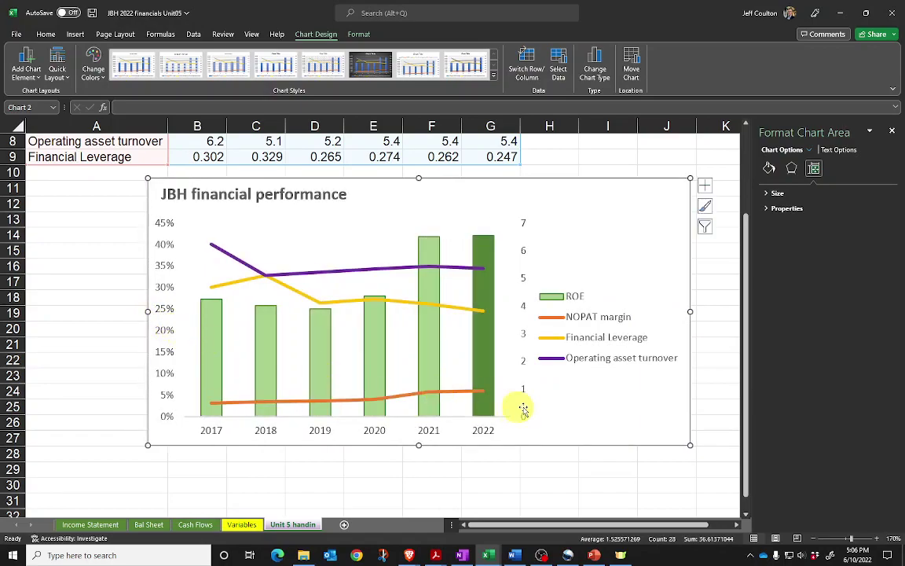
pyautogui.click(589, 337)
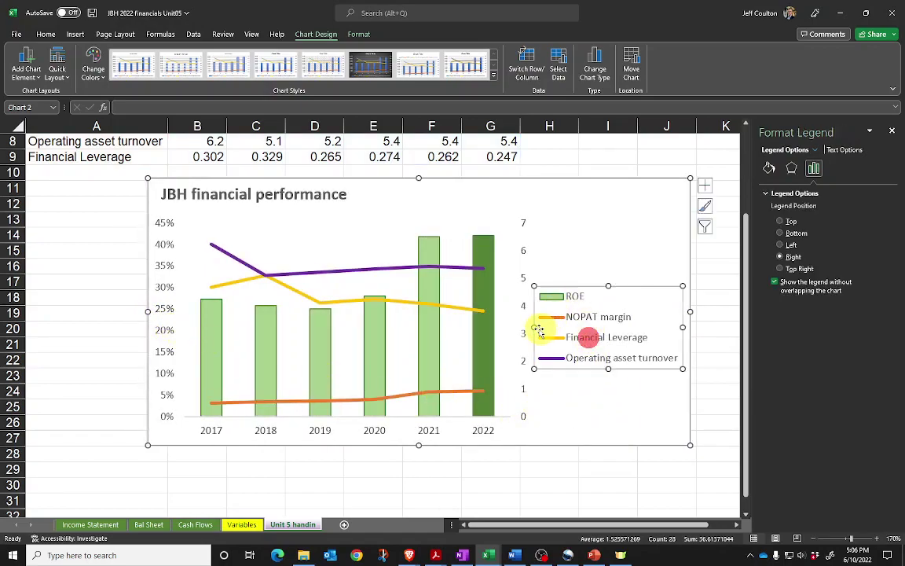
pyautogui.moveTo(534, 327); pyautogui.dragTo(549, 327)
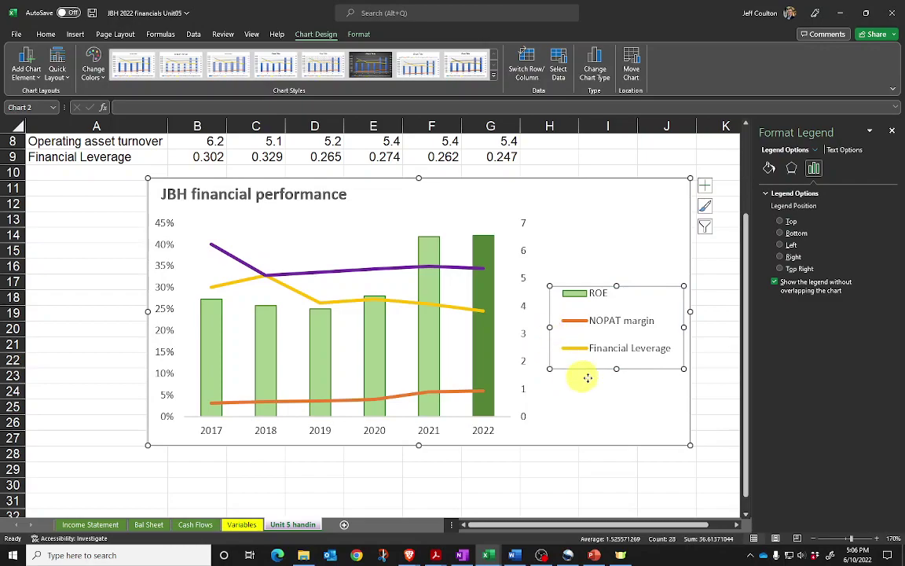
pyautogui.moveTo(616, 369); pyautogui.dragTo(617, 391)
pyautogui.moveTo(616, 286); pyautogui.dragTo(616, 264)
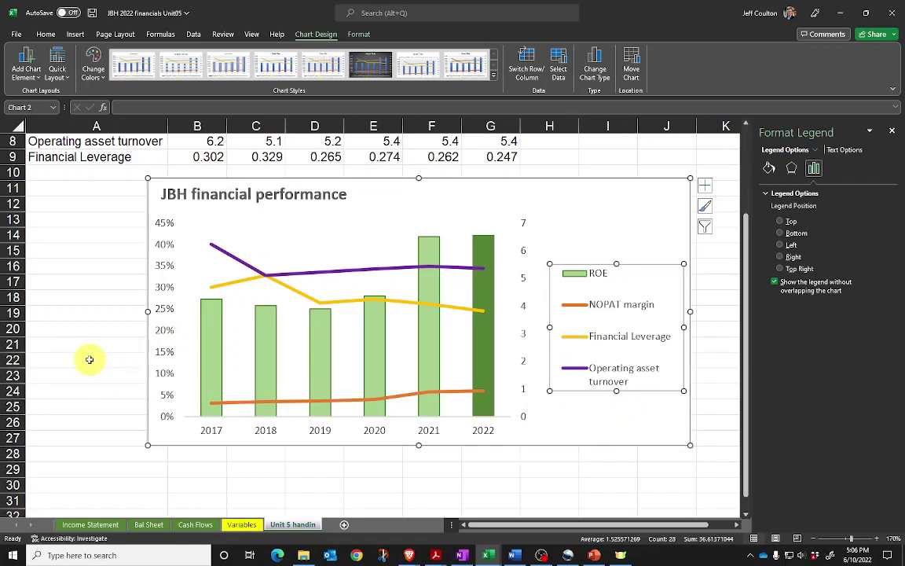
# - Append (RHS) to the Operating asset turnover label in A8 to mark it as plotted on the secondary axis
pyautogui.scroll(1, 88, 360)
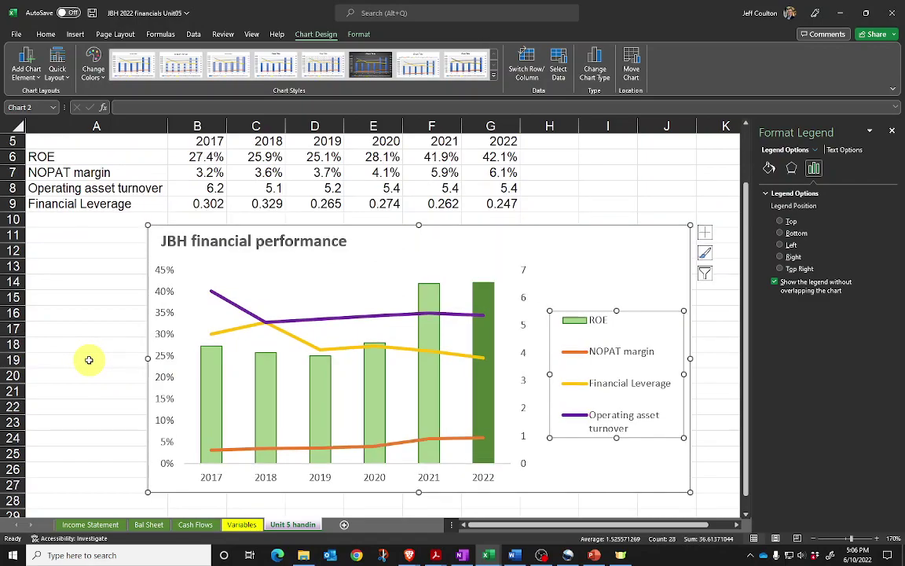
pyautogui.click(71, 188)
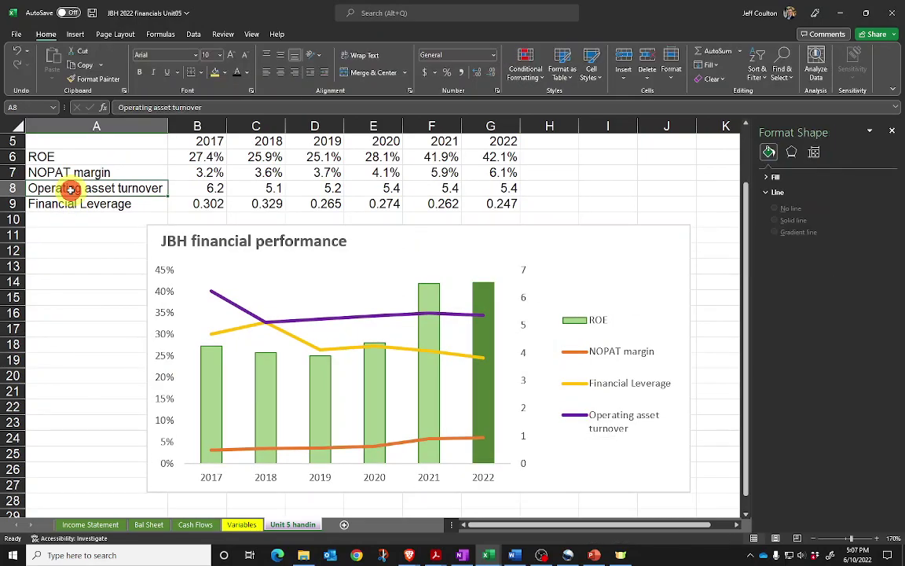
pyautogui.click(206, 107)
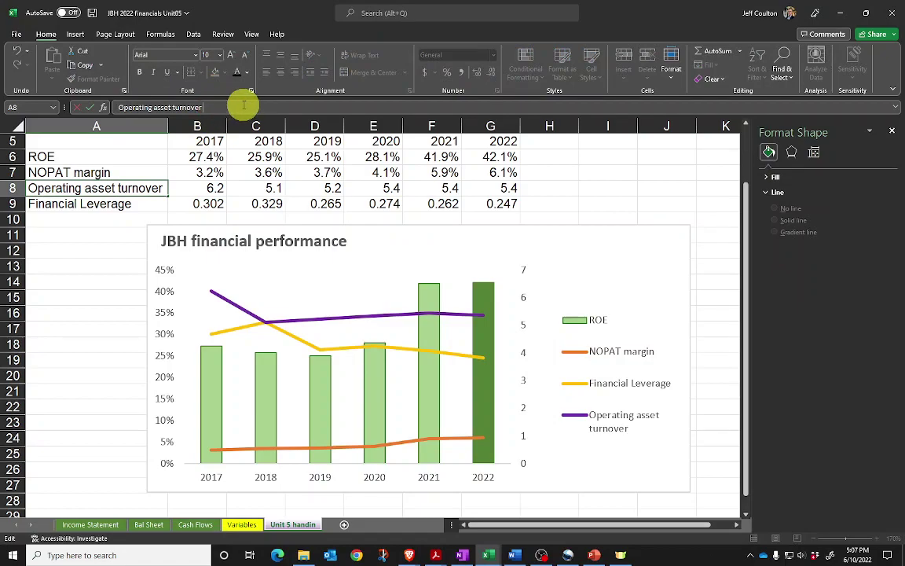
pyautogui.write('(RHS')
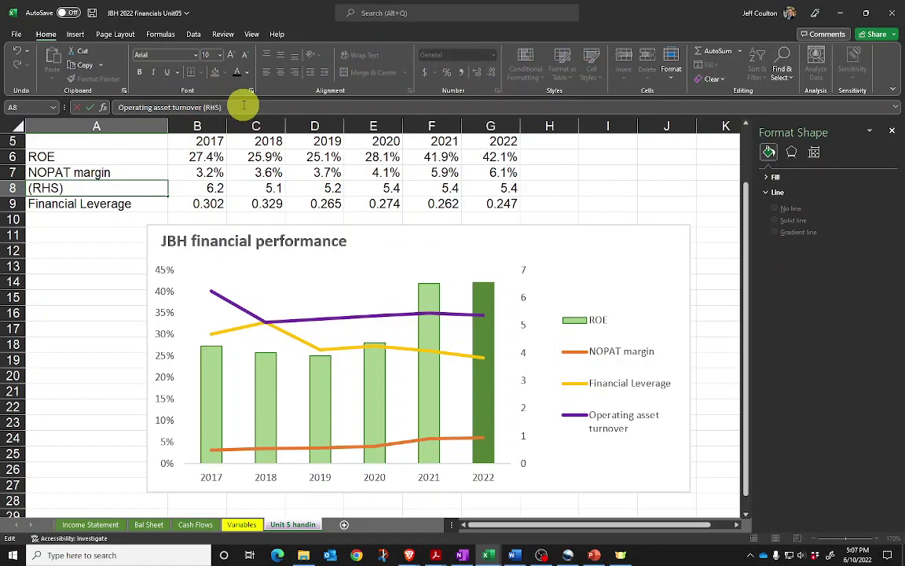
pyautogui.press('Return')
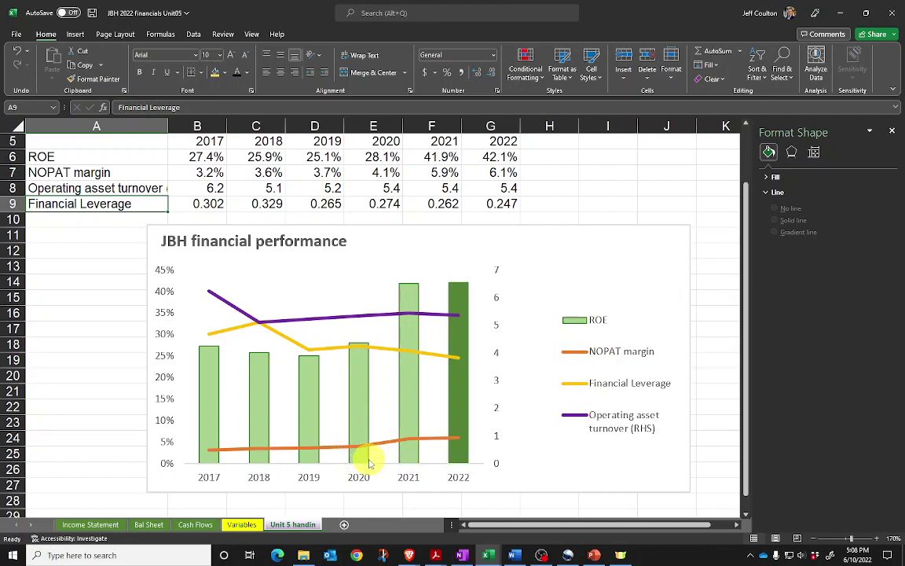
pyautogui.click(195, 173)
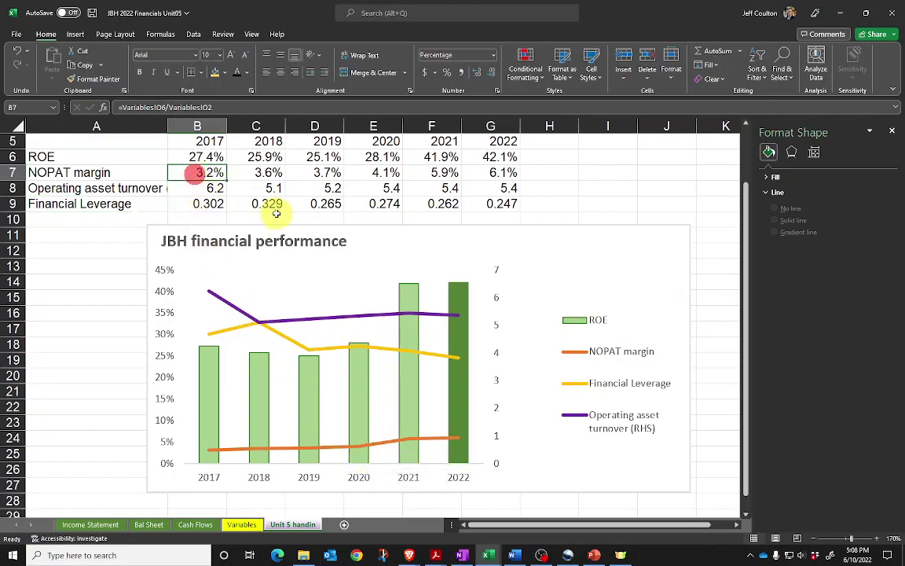
pyautogui.click(492, 178)
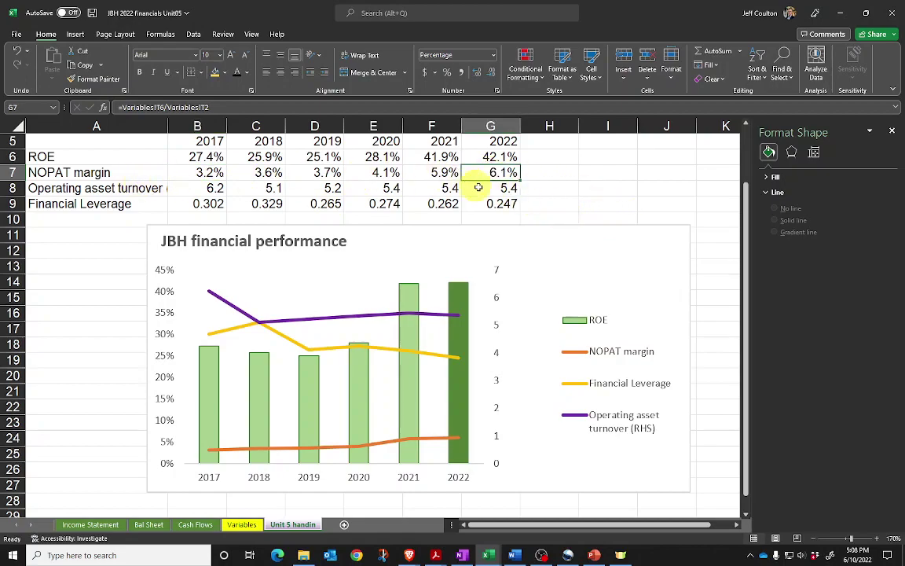